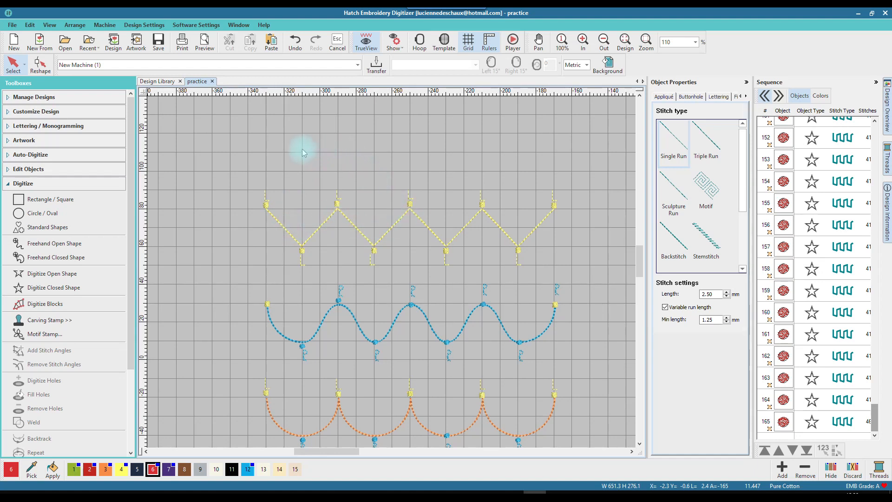
Step: Review the screen calibration width and height and accept them
left_click(196, 25)
left_click(206, 103)
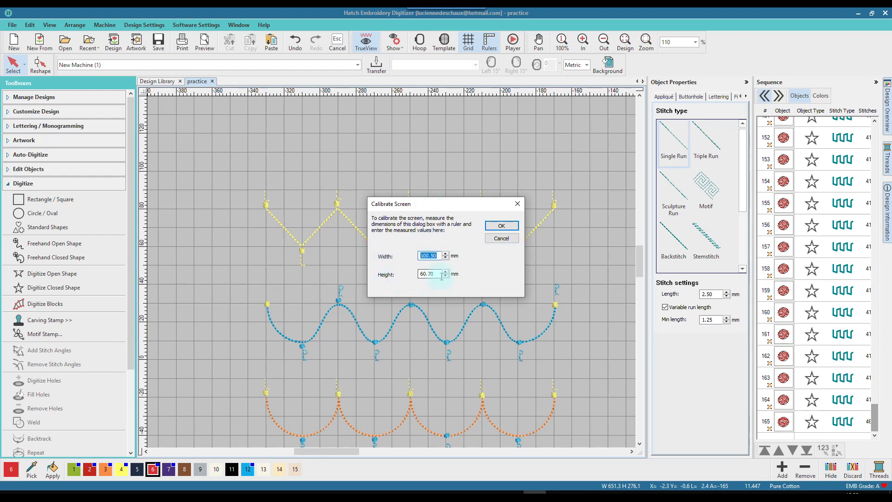
left_click(502, 225)
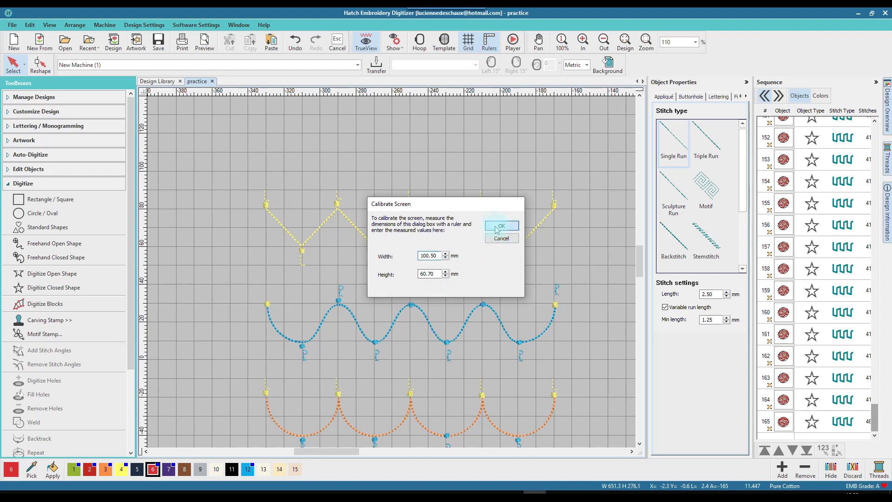
Step: Review the crosshair cursor option and the grid options in the user interface settings, and accept them
left_click(198, 25)
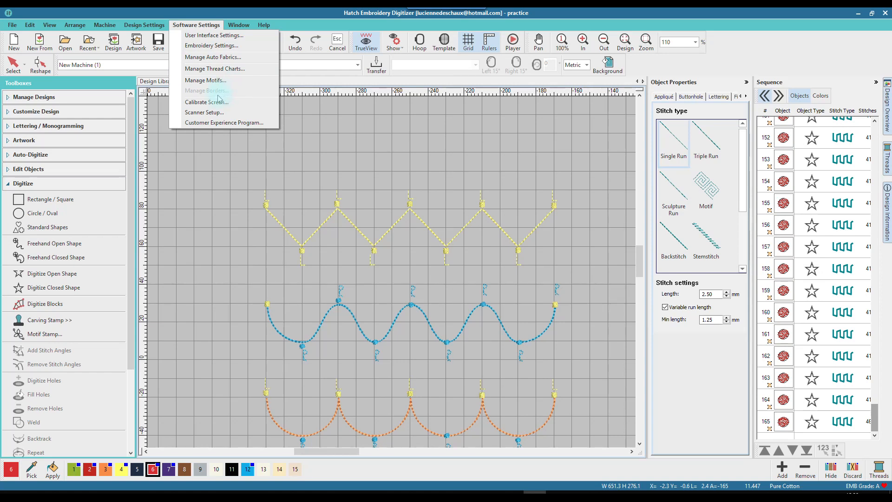
left_click(204, 35)
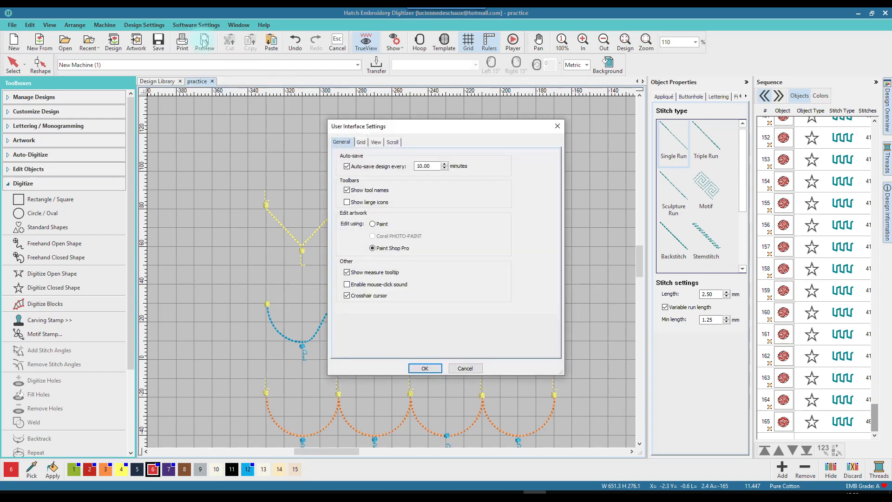
left_click(353, 299)
left_click(361, 143)
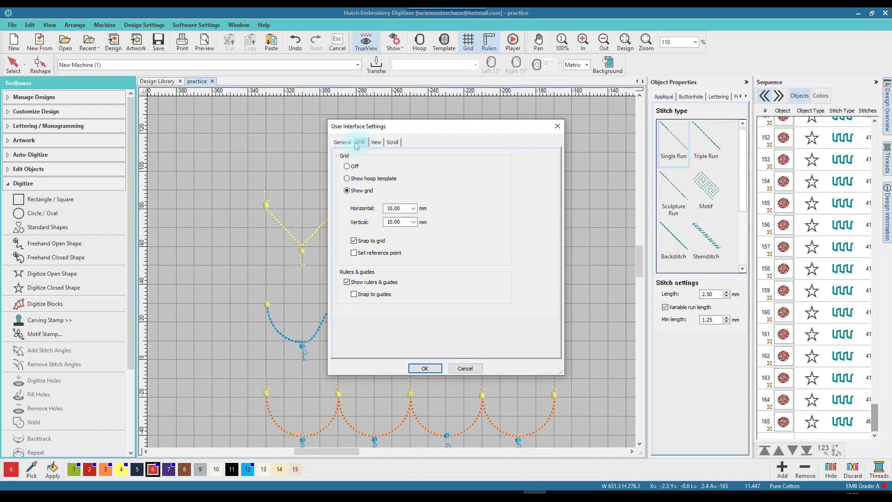
left_click(423, 368)
Step: Examine the duplicate offset, design, and machine and hoop options in the embroidery settings
left_click(196, 25)
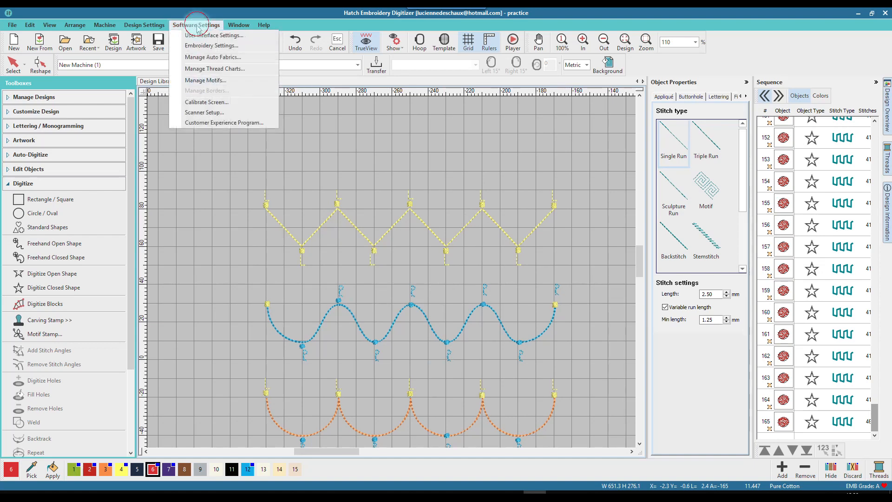
left_click(203, 49)
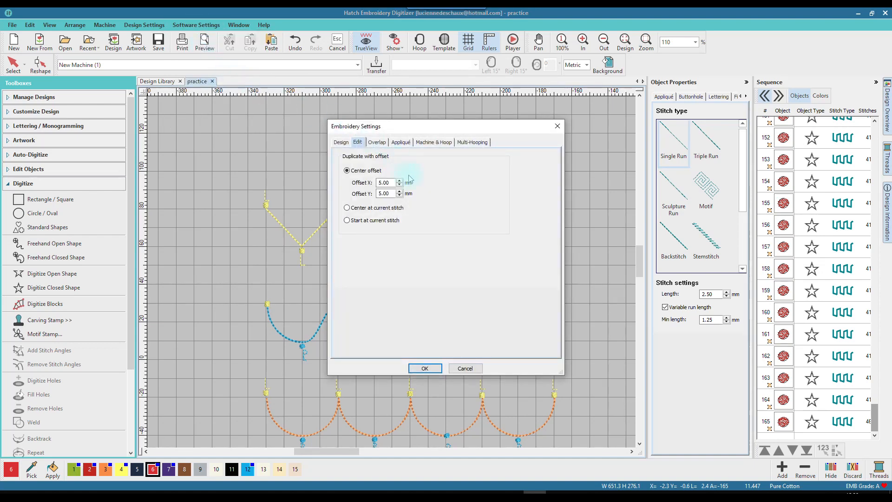
left_click(341, 142)
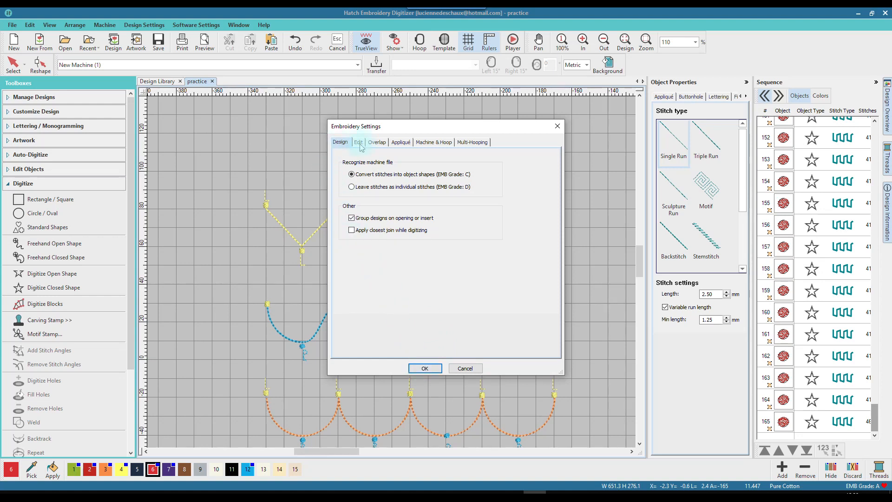
left_click(431, 143)
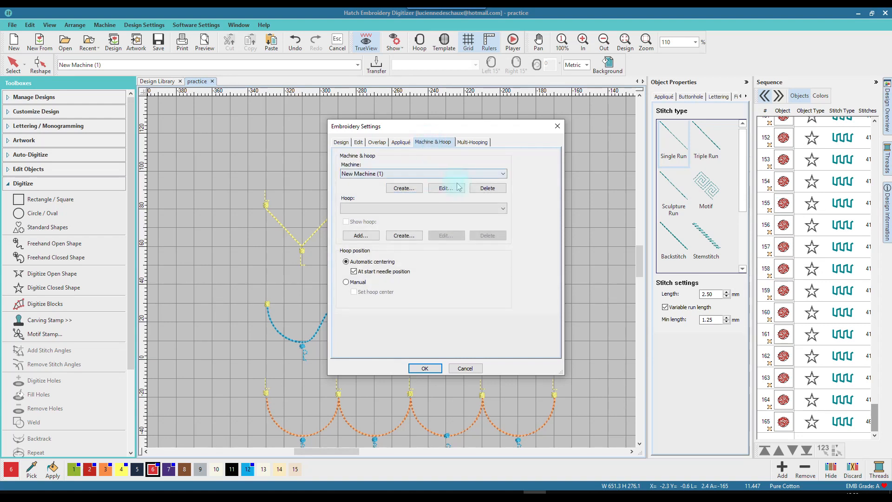
Step: Select Brother Innovis V3 as the embroidery machine
left_click(504, 175)
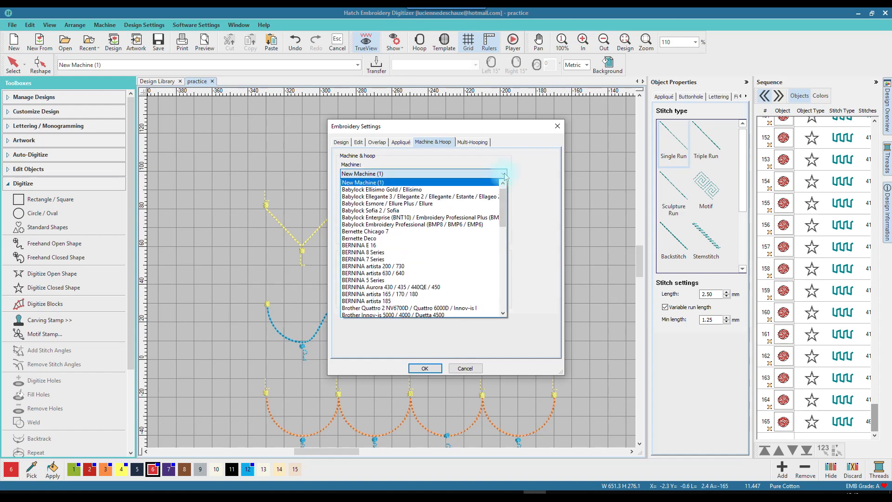
scroll(375, 186, "up", 1)
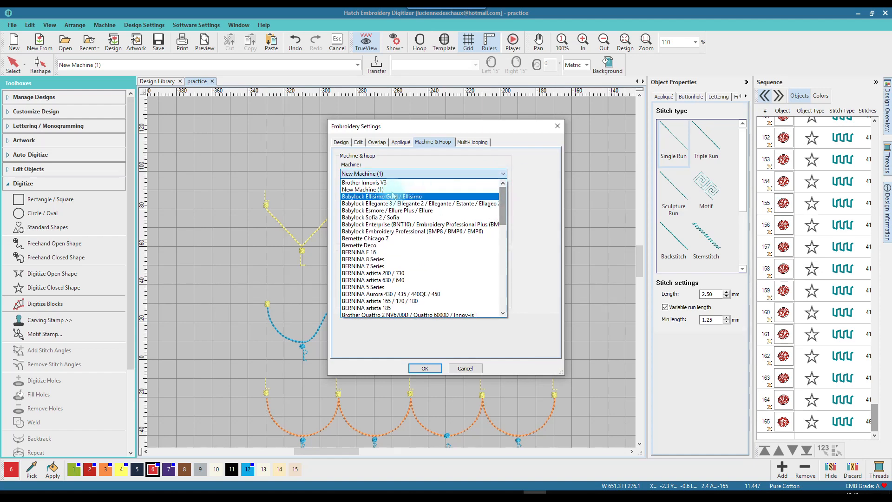
left_click(374, 183)
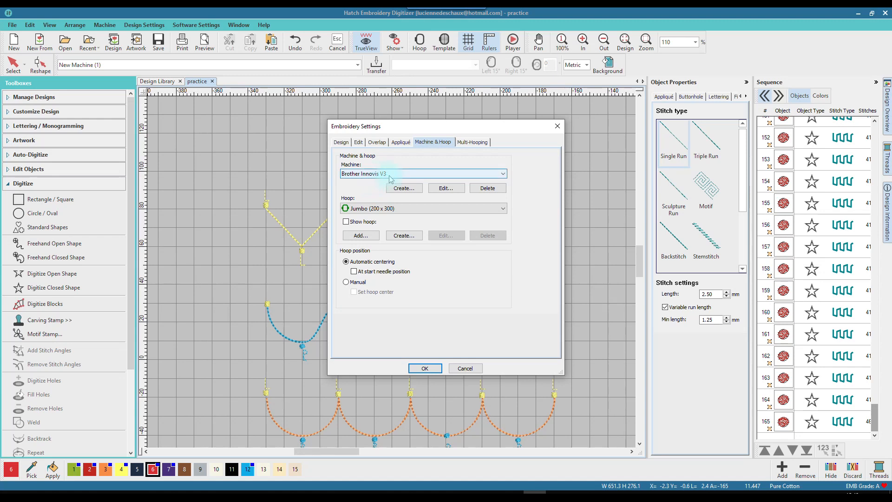
Step: Examine the hoops available for the selected machine, the hoop creation form and the list of machines without changing anything
left_click(502, 211)
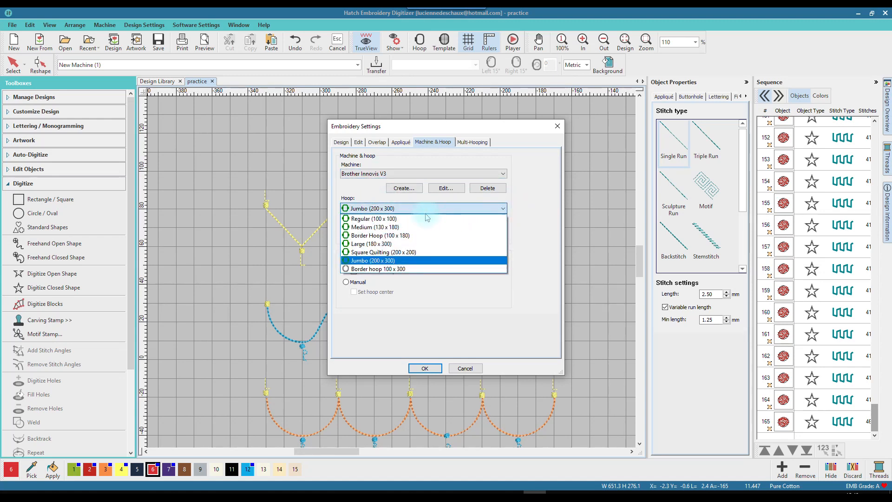
left_click(504, 210)
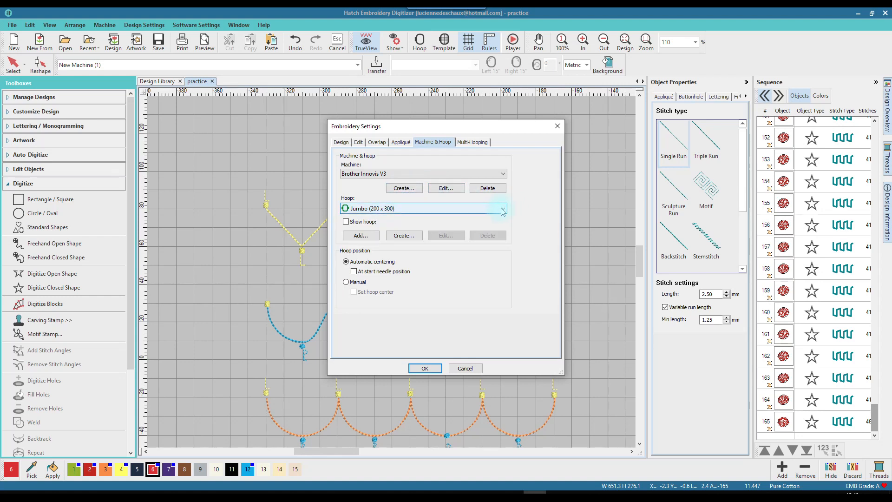
left_click(503, 211)
left_click(506, 210)
left_click(403, 236)
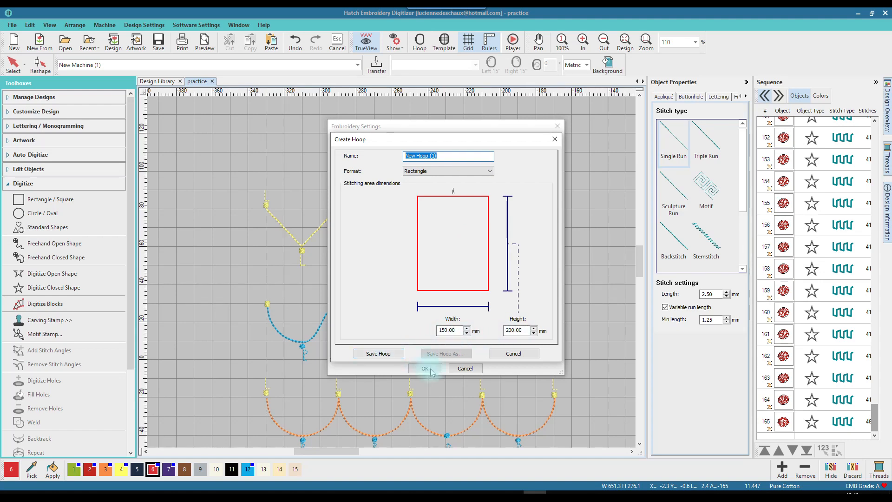
left_click(559, 138)
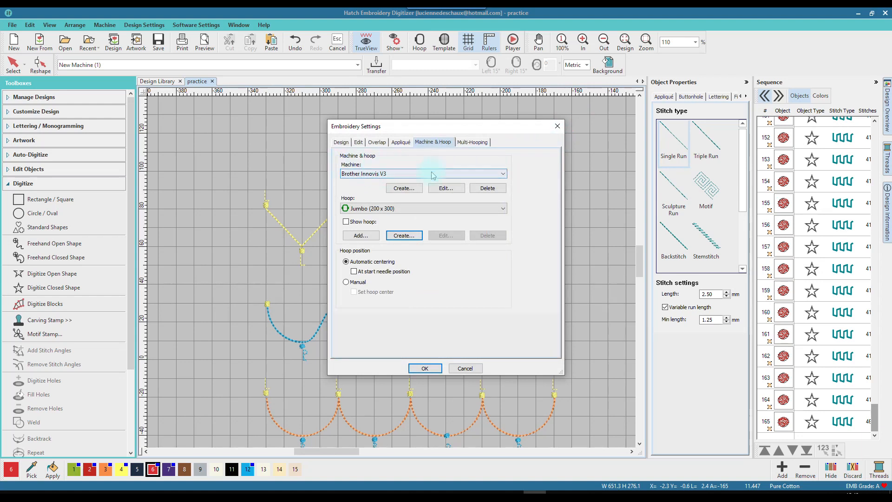
left_click(501, 175)
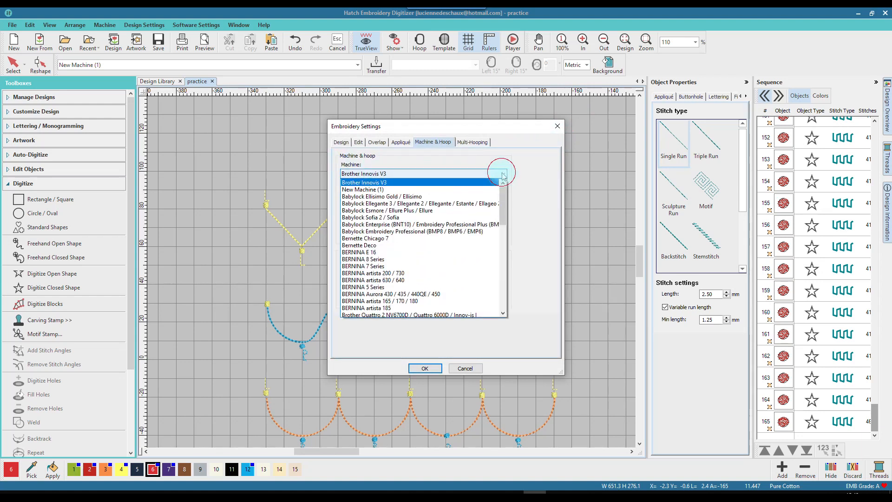
left_click_drag(502, 193, 520, 169)
left_click(535, 192)
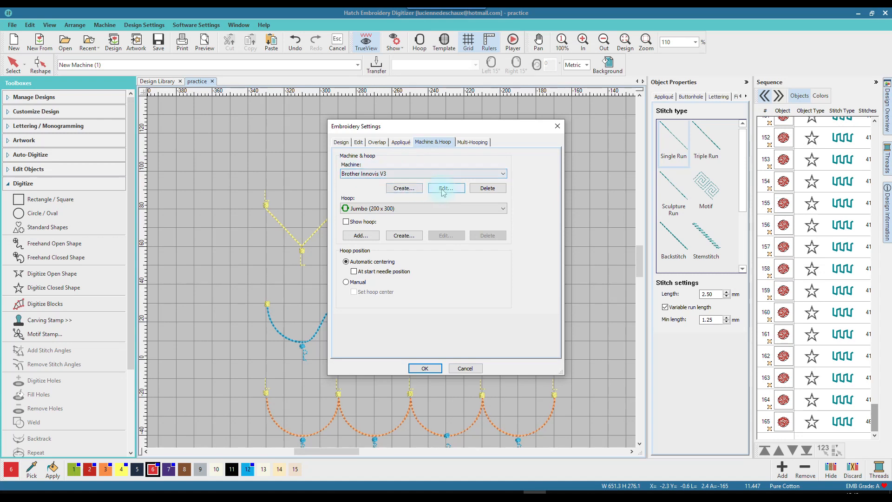
Step: Create a single-needle machine named New Machine (2) and accept the embroidery settings
left_click(404, 189)
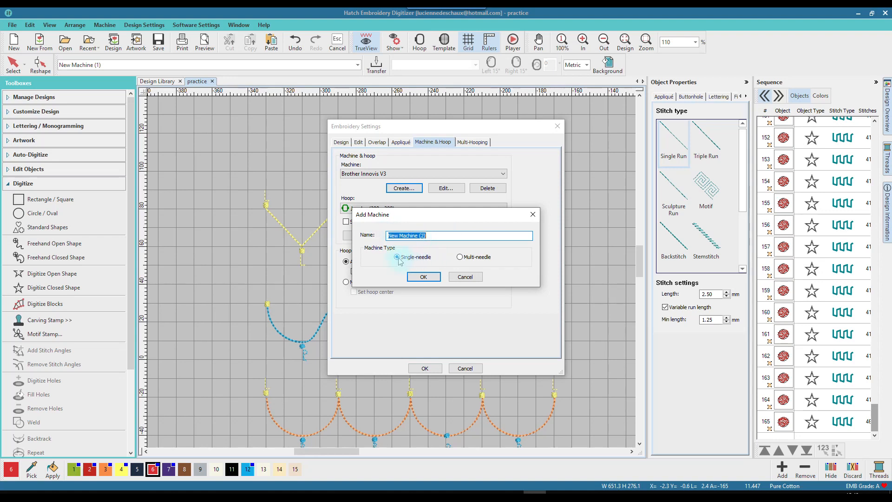
left_click(428, 278)
left_click(426, 370)
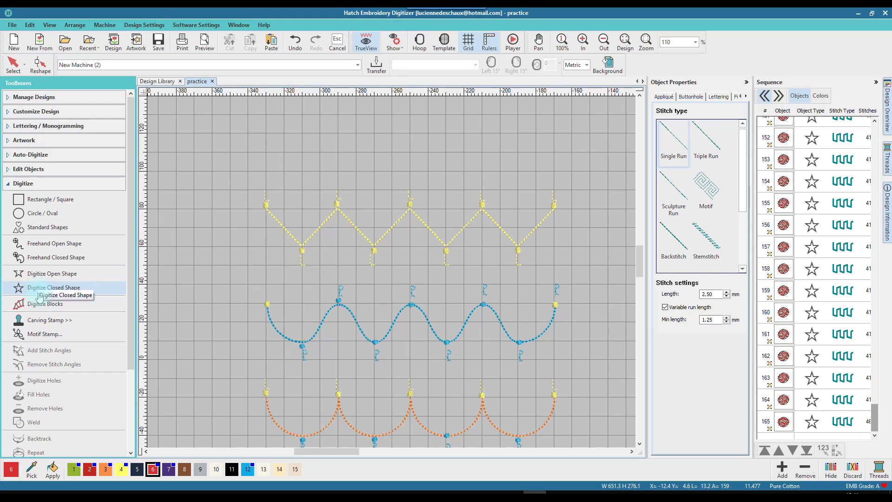
Step: Digitize an open red zigzag in Backstitch with nine corner points above the yellow zigzag, about 160 mm wide and 20 mm high
left_click(40, 277)
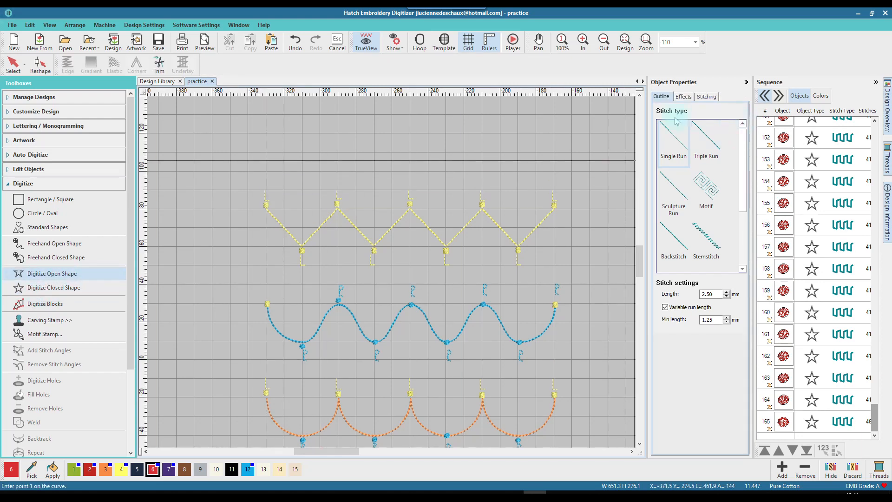
left_click_drag(743, 161, 749, 201)
scroll(741, 198, "up", 3)
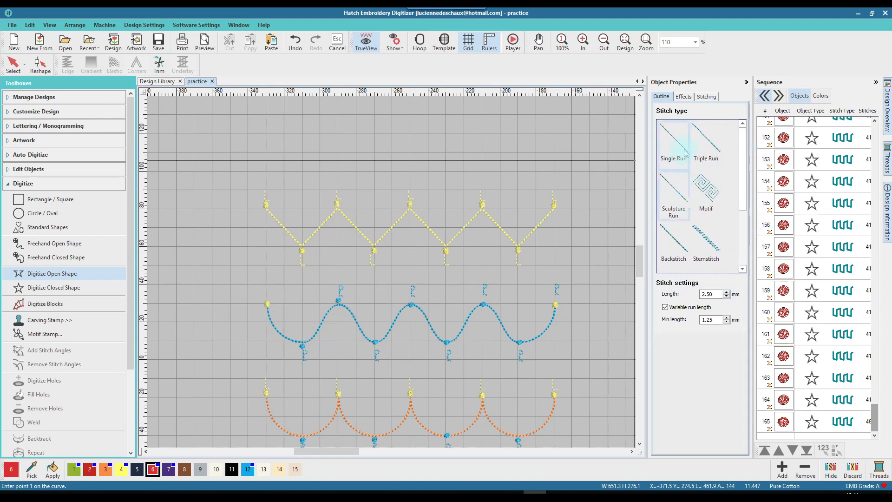
left_click(677, 239)
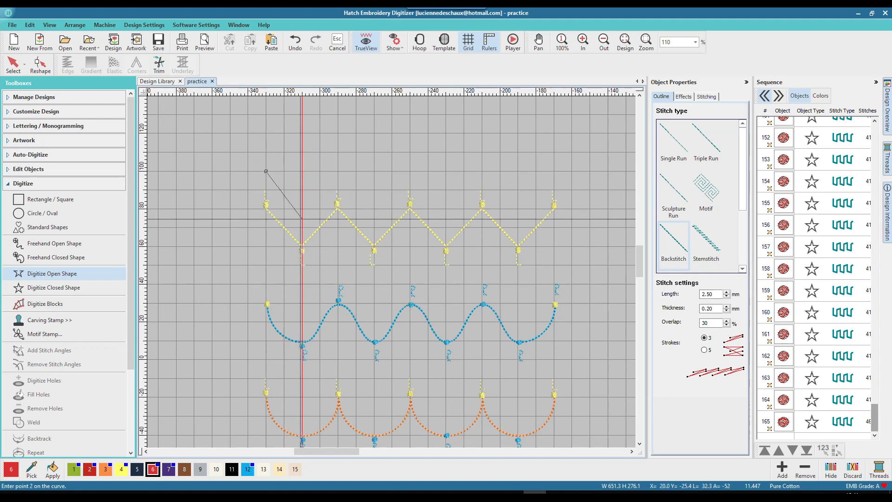
left_click(302, 210)
left_click(338, 171)
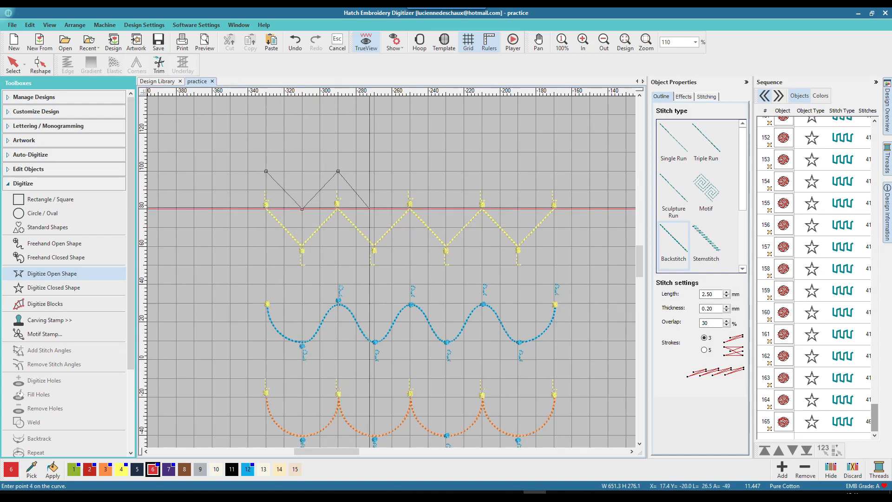
left_click(376, 209)
left_click(409, 171)
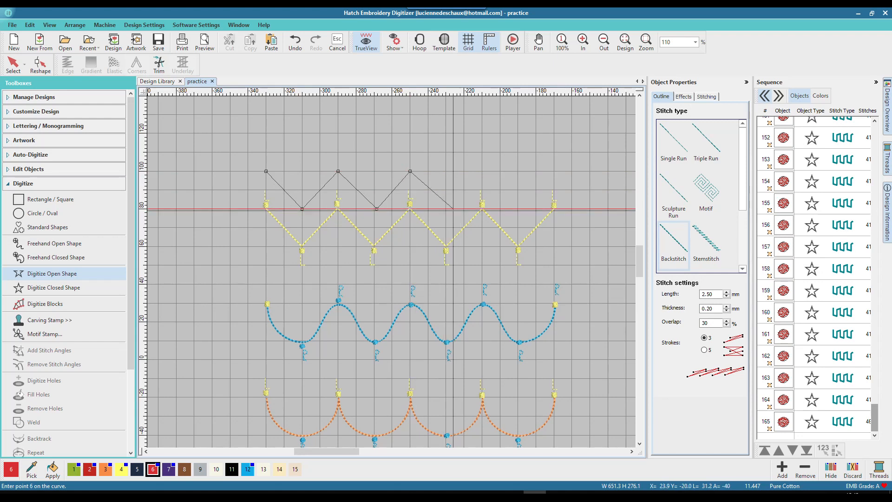
left_click(446, 209)
left_click(482, 171)
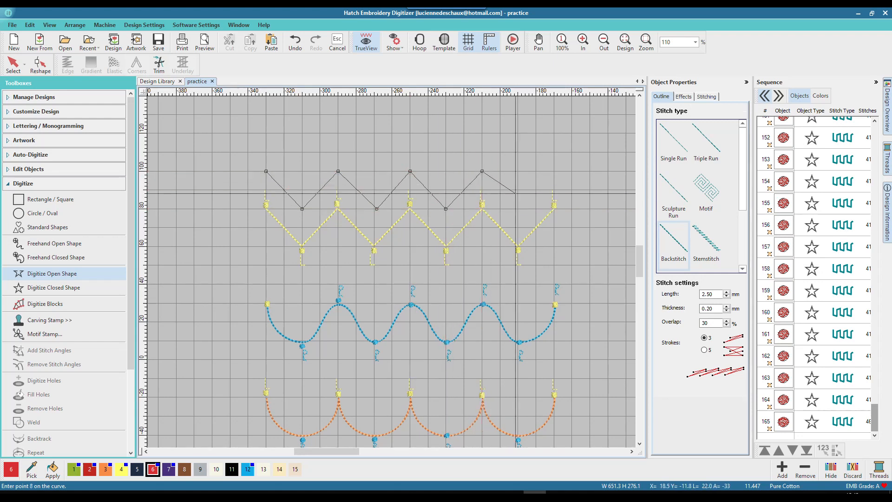
left_click(518, 209)
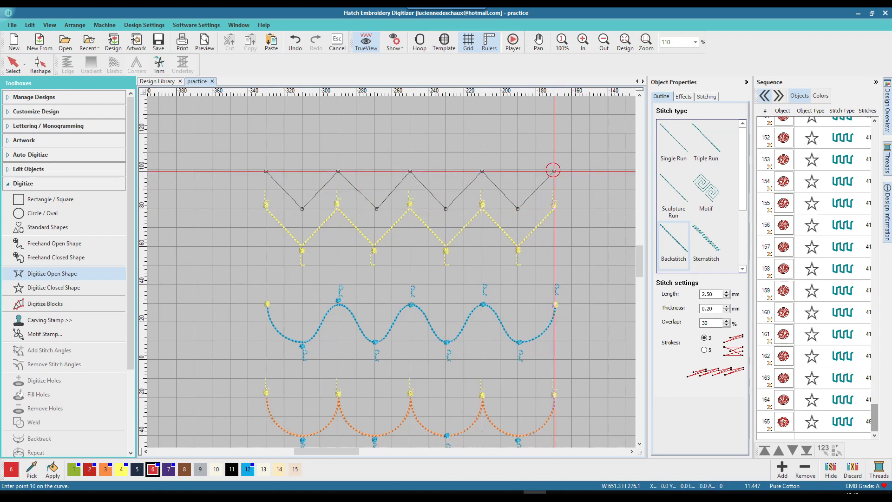
key("Return")
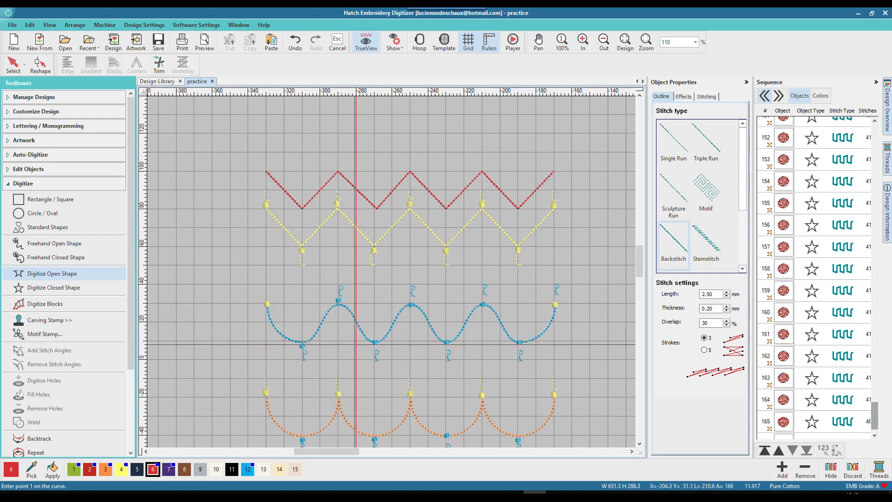
Step: Digitize an open backstitch wave with nine curve points just above the blue wave, about 160 mm wide and 20 mm high
scroll(356, 344, "up", 1)
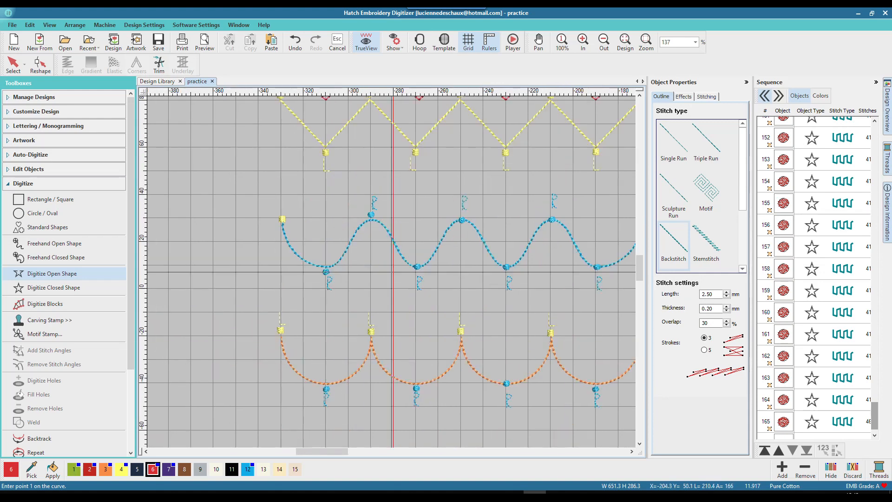
left_click(344, 452)
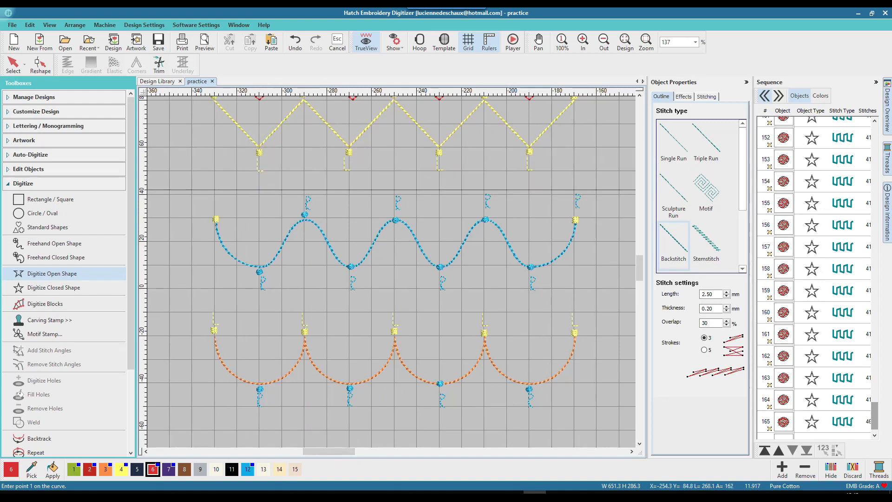
left_click(214, 195)
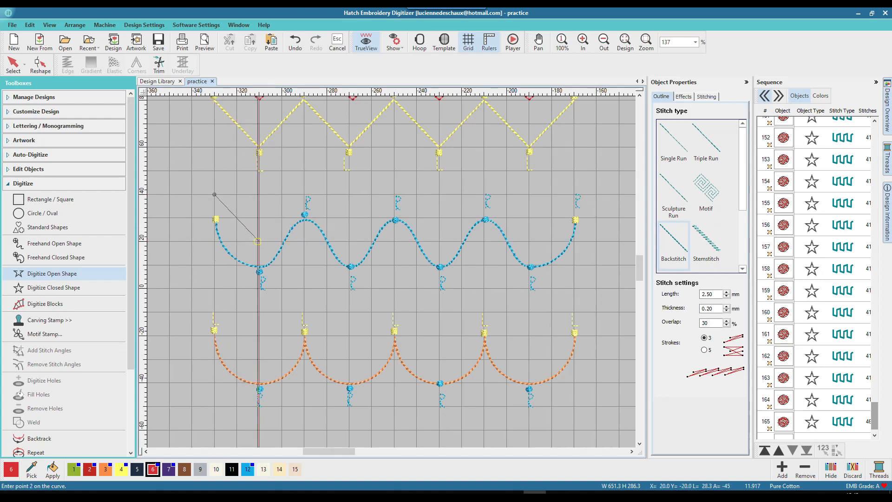
left_click(304, 194)
left_click(349, 241)
left_click(394, 195)
left_click(439, 241)
left_click(485, 194)
left_click(529, 241)
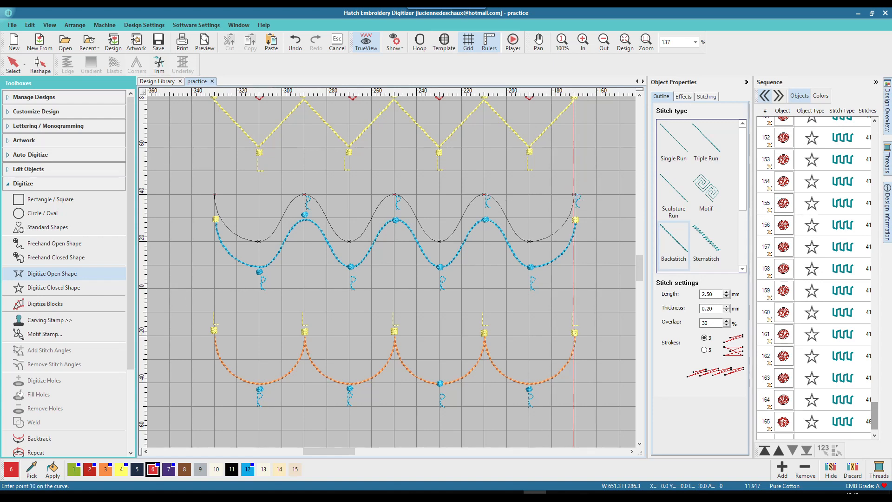
key("Return")
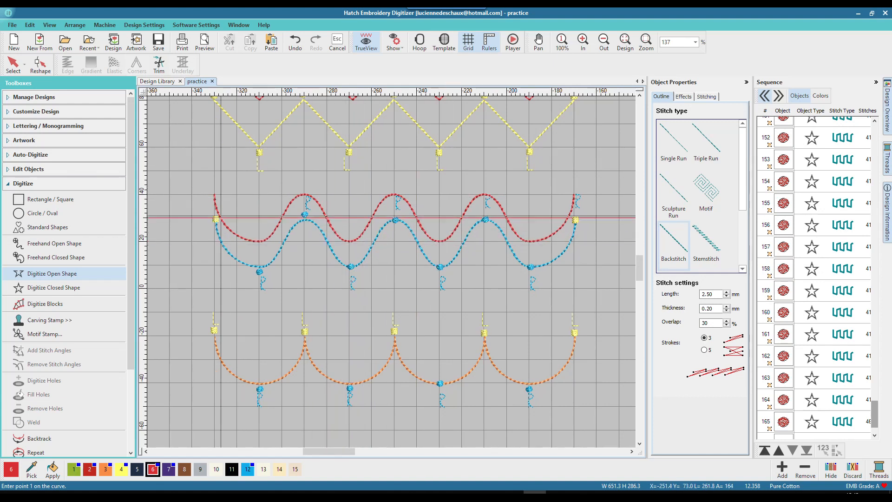
Step: Examine the reshape points of the red wave with the Reshape tool without moving any
left_click(13, 65)
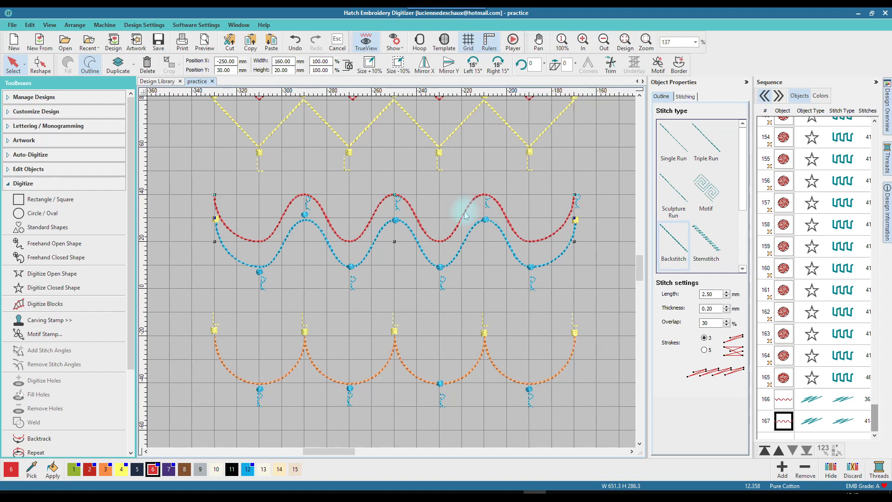
left_click(41, 65)
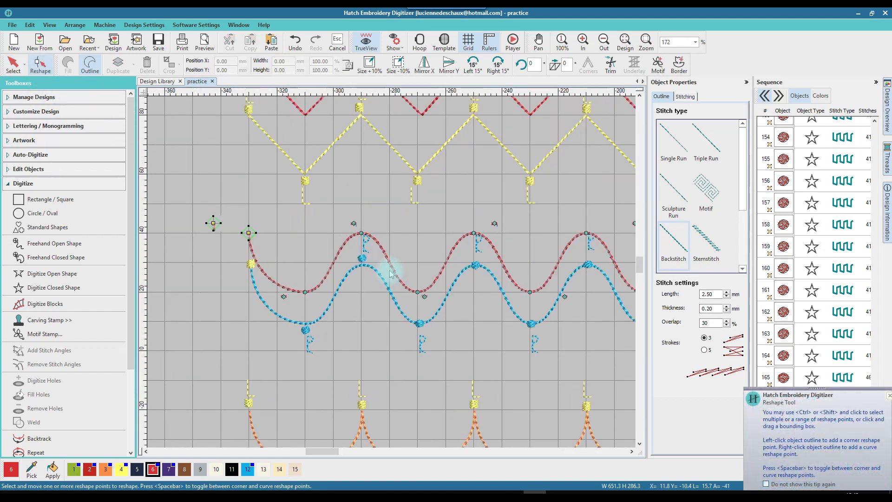
scroll(214, 195, "up", 2)
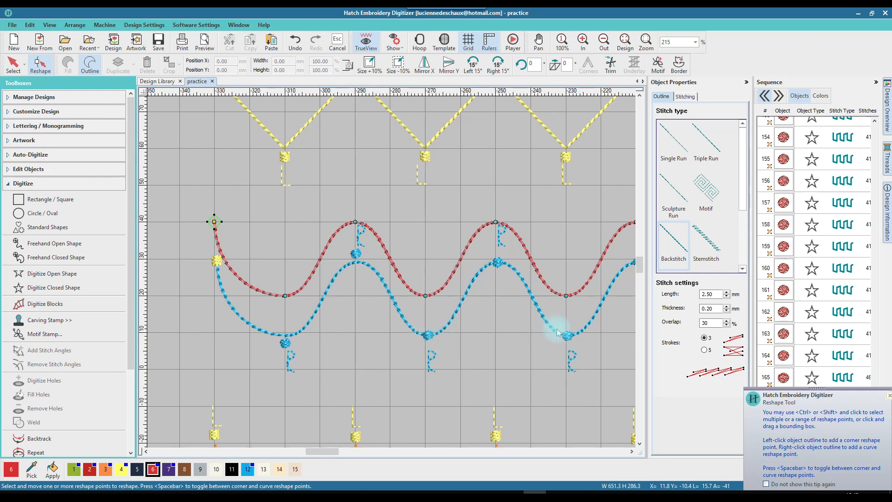
scroll(388, 265, "down", 3)
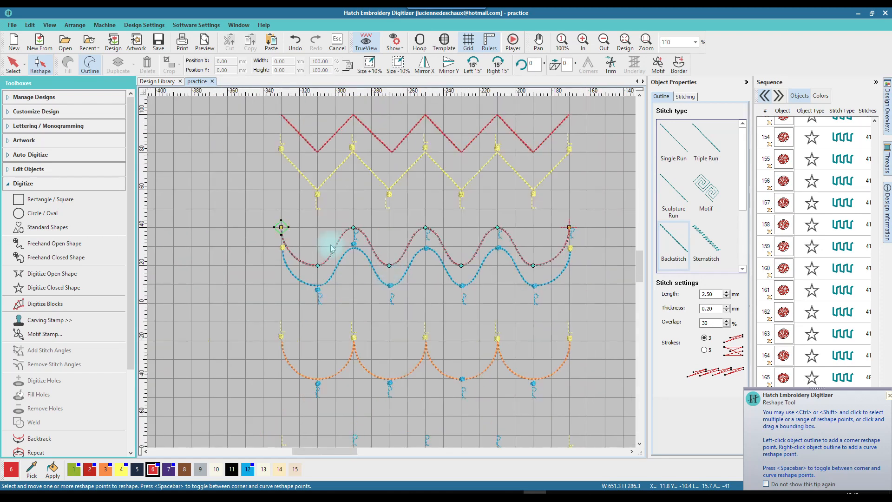
left_click(17, 70)
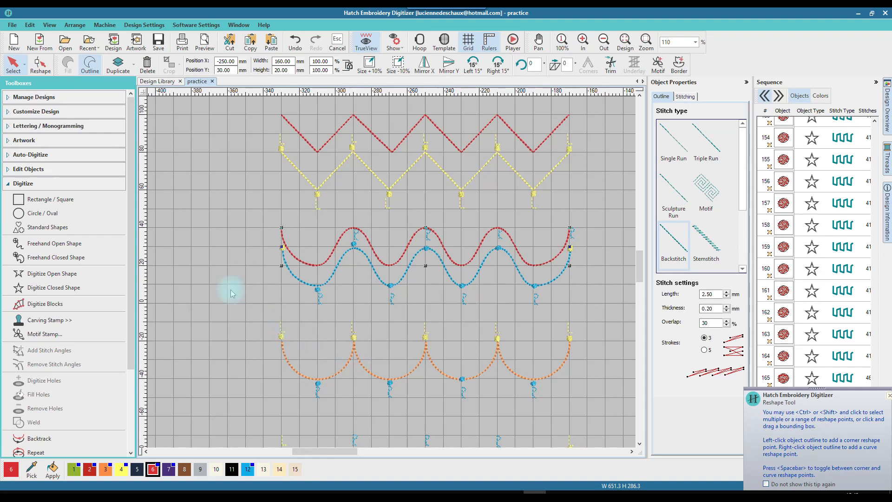
Step: Digitize an open red backstitch scallop with alternating corner and curve points above the orange scallop, about 160 mm wide and 20 mm high
left_click(51, 274)
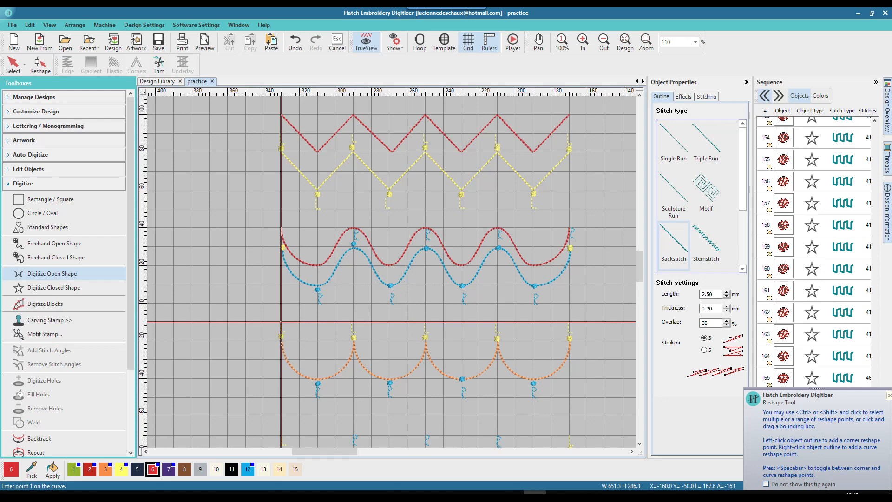
left_click(281, 321)
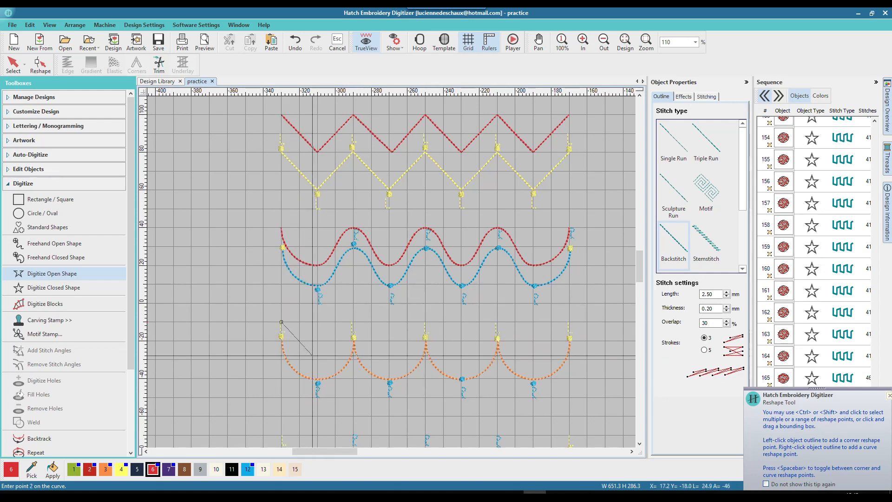
right_click(317, 360)
right_click(354, 322)
right_click(389, 359)
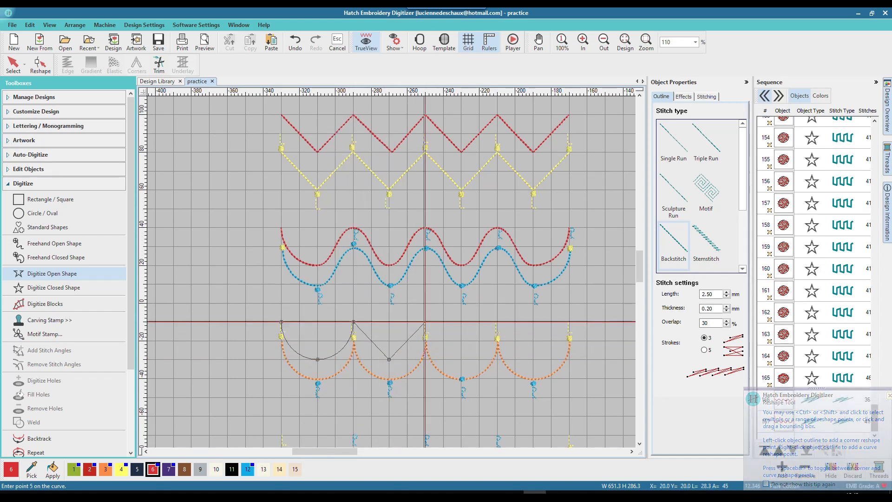
right_click(425, 322)
left_click(461, 359)
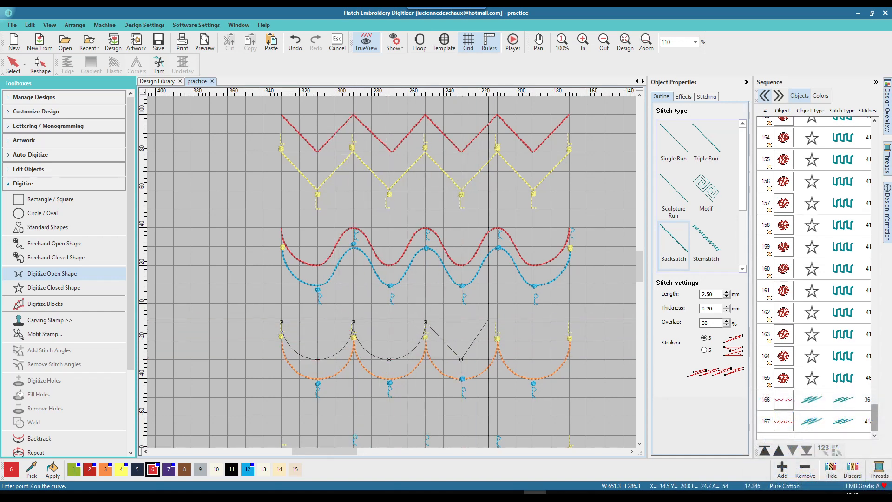
left_click(498, 321)
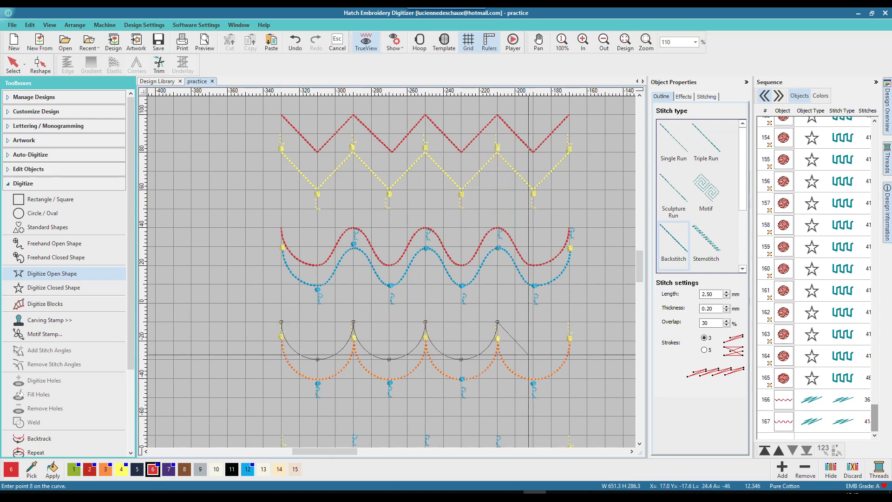
right_click(532, 358)
key("Return")
Step: Examine the remaining practice outlines and the unmarked set of outlines beside them
scroll(391, 271, "down", 1)
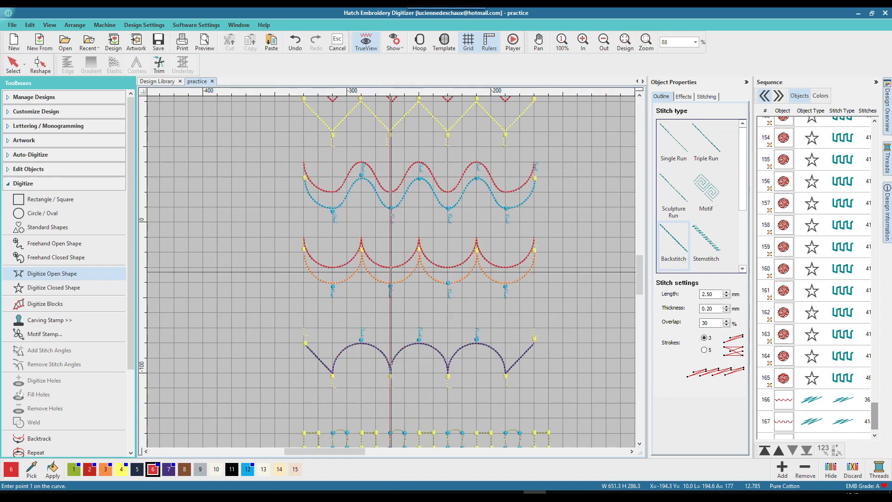
scroll(391, 272, "down", 1)
scroll(339, 354, "up", 1)
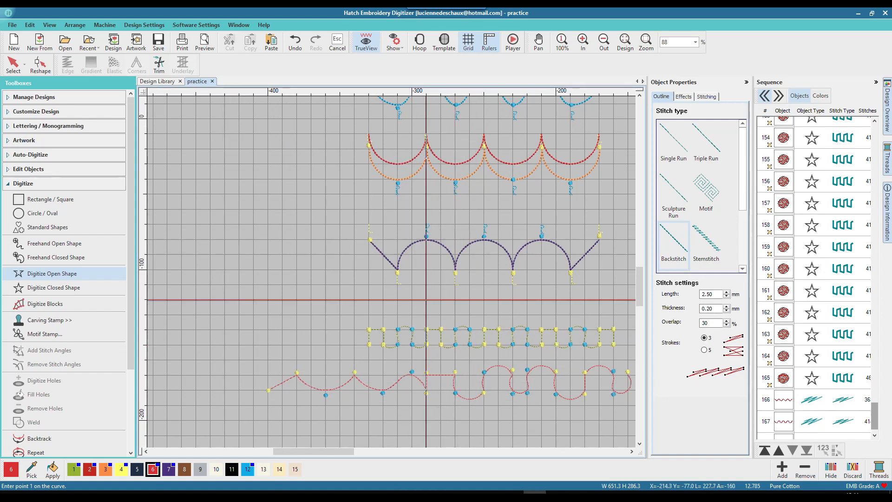
scroll(426, 299, "down", 3)
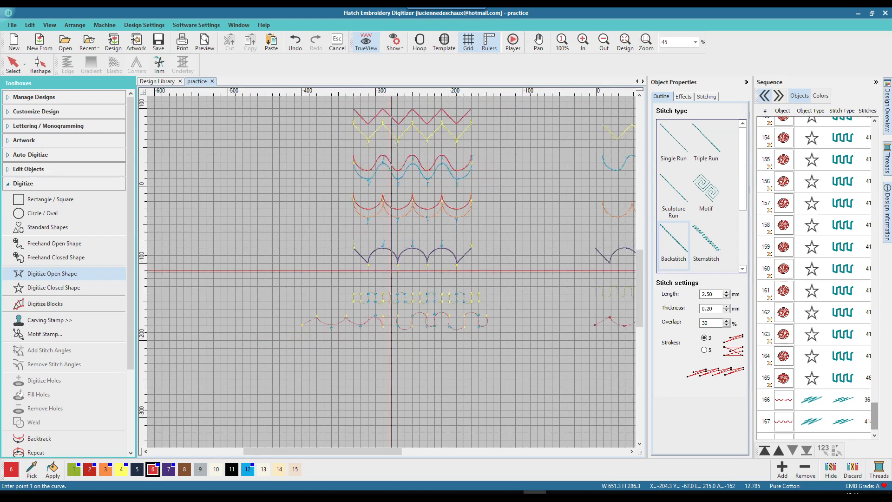
scroll(415, 274, "down", 1)
scroll(415, 274, "up", 2)
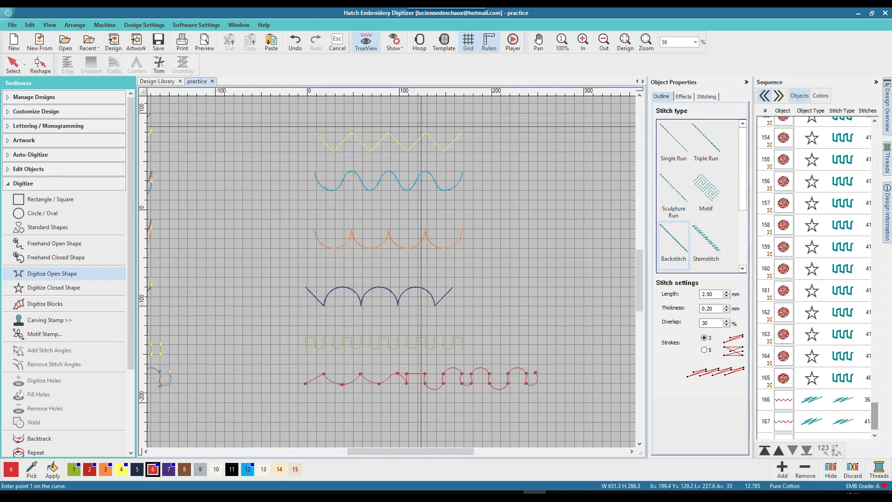
scroll(391, 124, "up", 1)
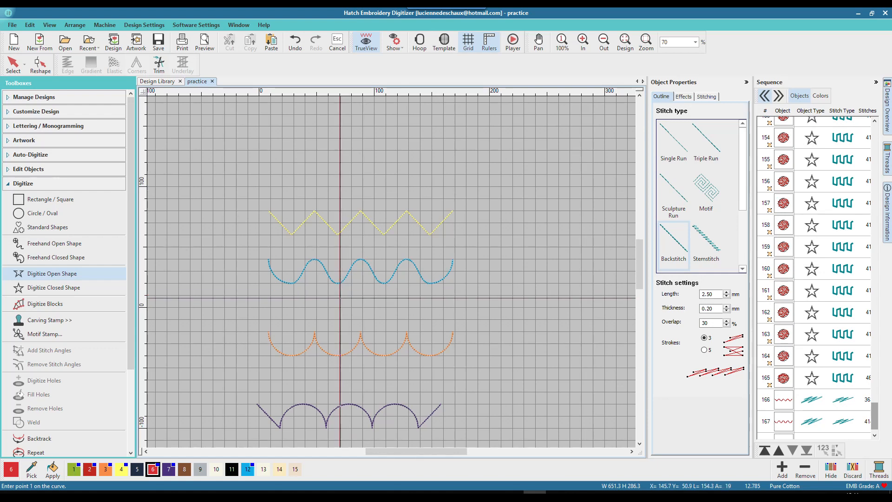
scroll(340, 298, "down", 1)
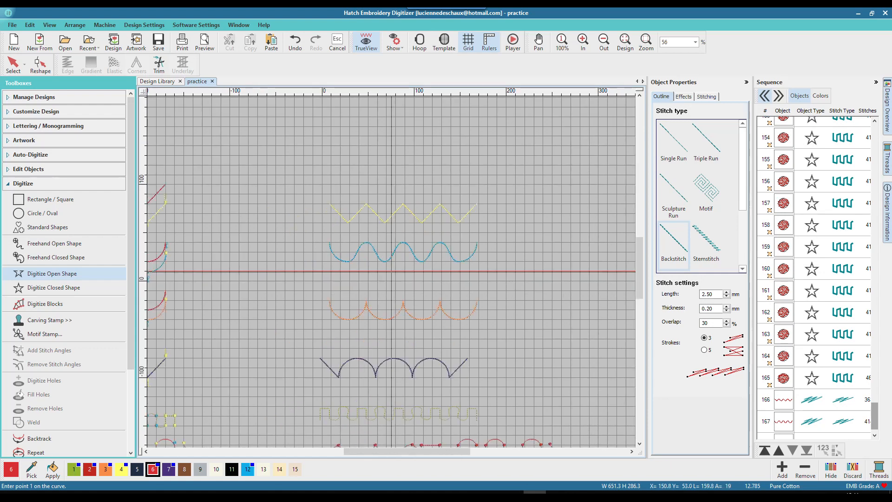
Step: Select the unmarked yellow zigzag and the marked one below the red zigzag to compare their places in the stitching sequence
left_click(13, 69)
left_click(377, 219)
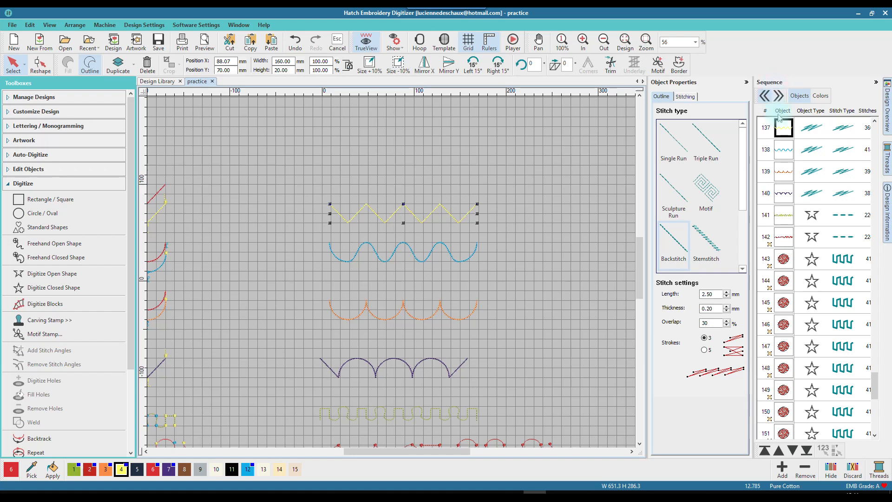
left_click_drag(876, 384, 875, 131)
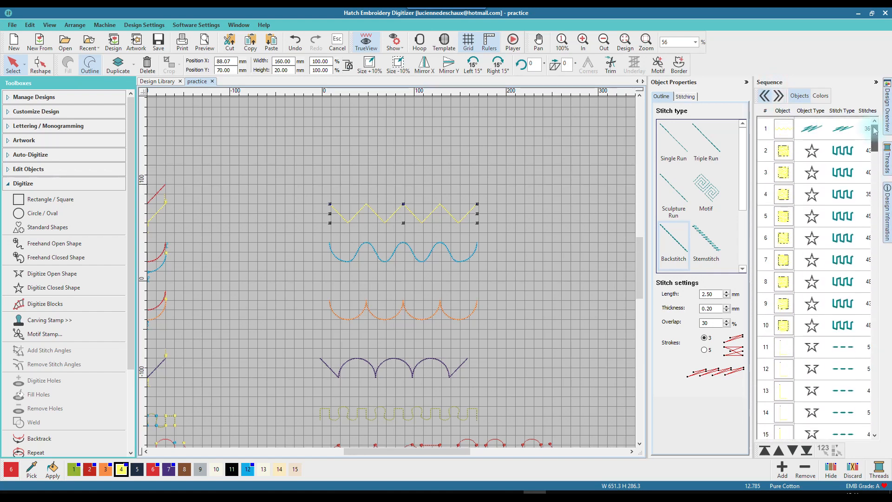
left_click_drag(360, 451, 299, 454)
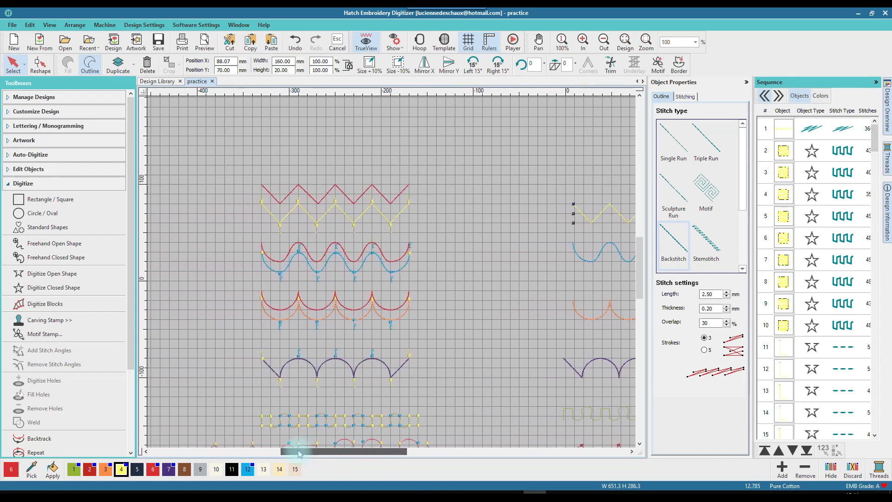
left_click(346, 217)
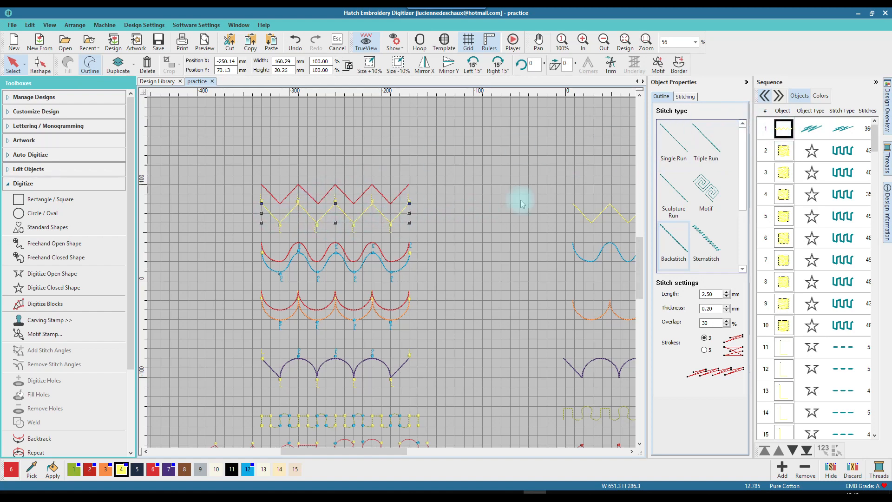
Step: Examine the small yellow corner markers through their sequence entries 2, 3, 4 and 6, and review the entries that follow
left_click(784, 151)
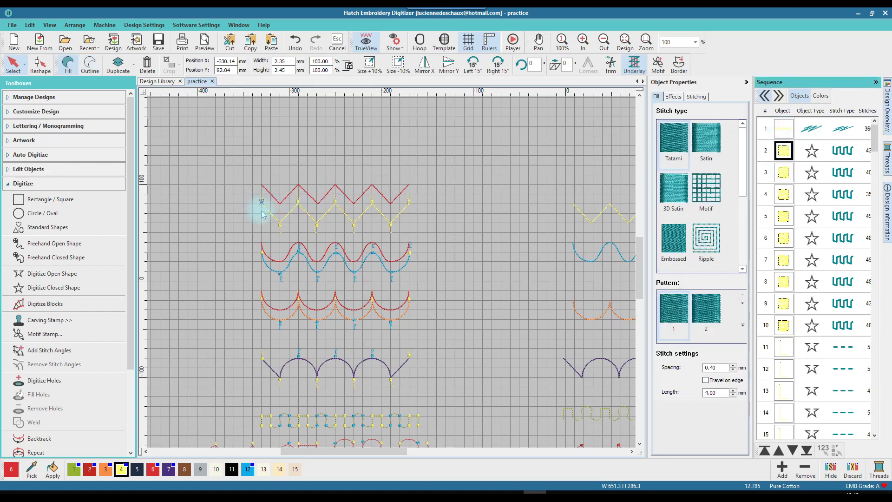
scroll(388, 273, "up", 5)
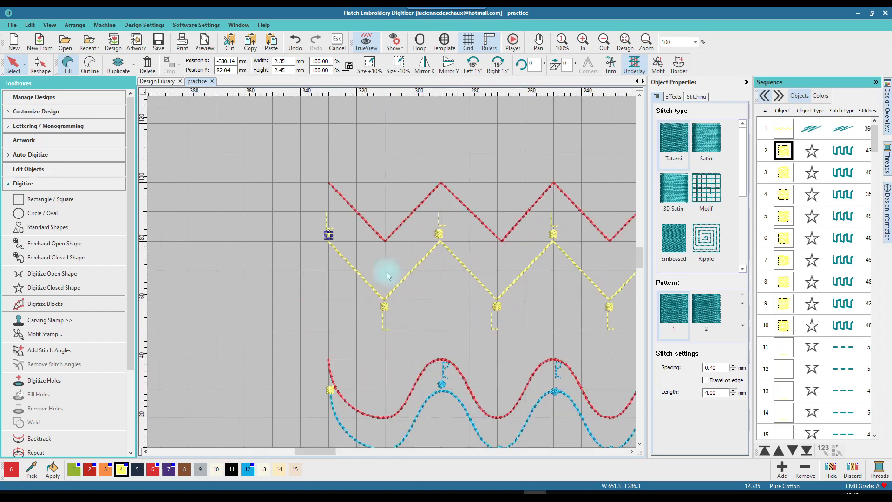
left_click(784, 175)
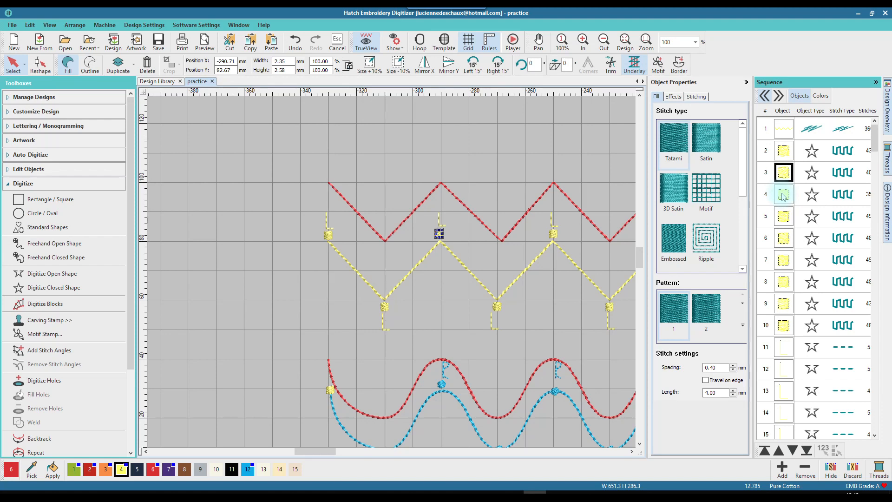
left_click(784, 196)
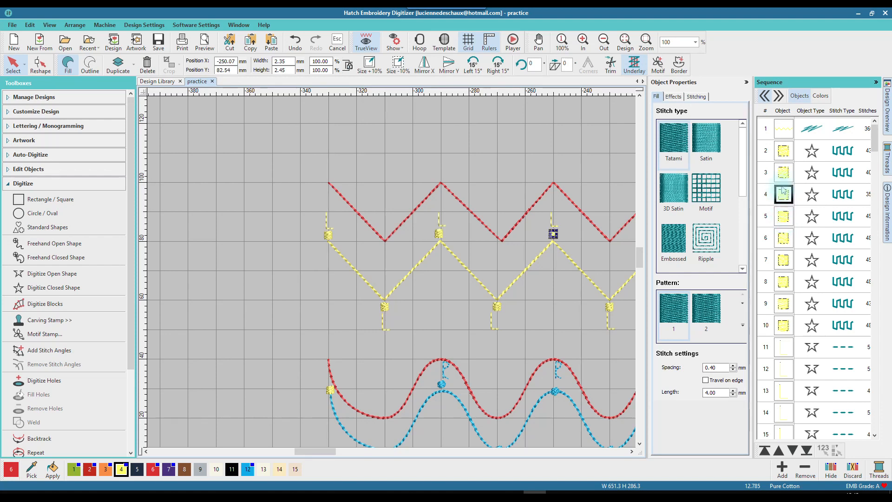
left_click(784, 238)
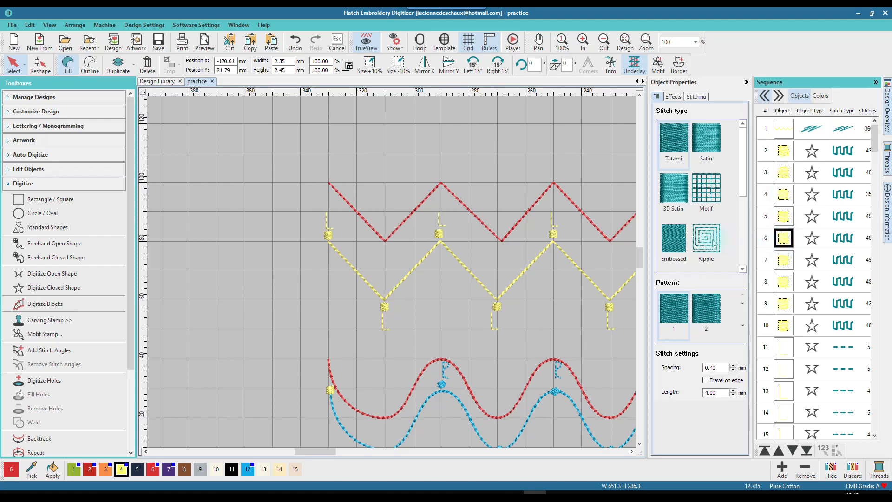
scroll(796, 332, "down", 4)
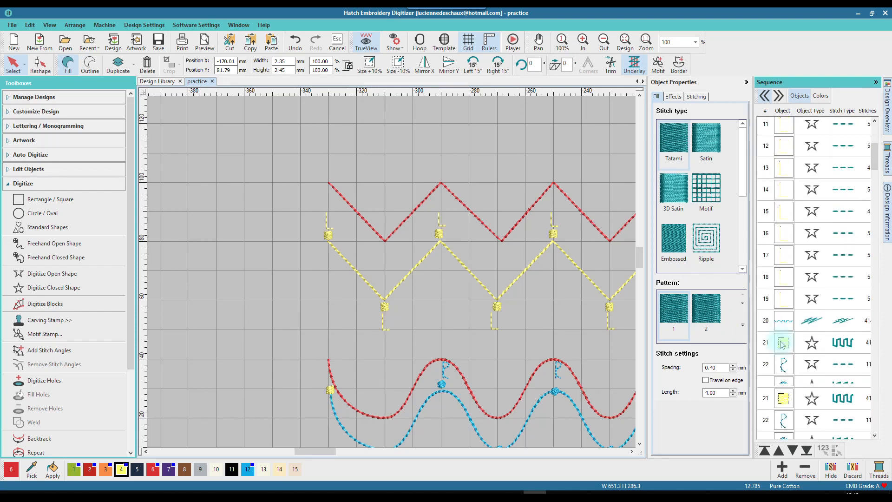
scroll(808, 326, "up", 3)
scroll(813, 311, "down", 4)
scroll(813, 310, "up", 5)
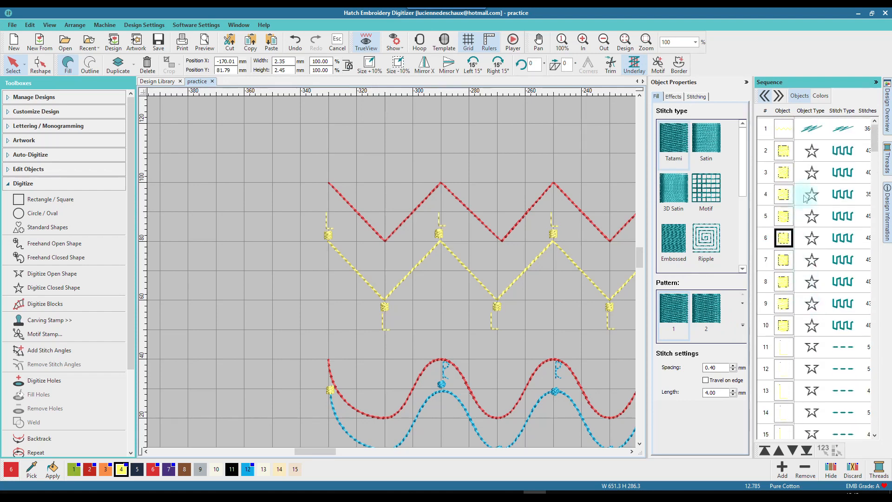
Step: Move the marked yellow zigzag to the end of the stitching sequence and back to the start
left_click(782, 134)
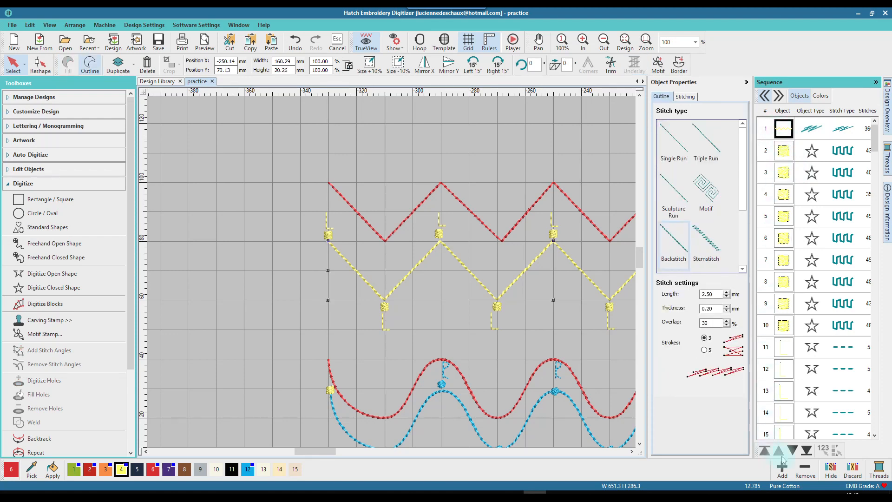
left_click(806, 451)
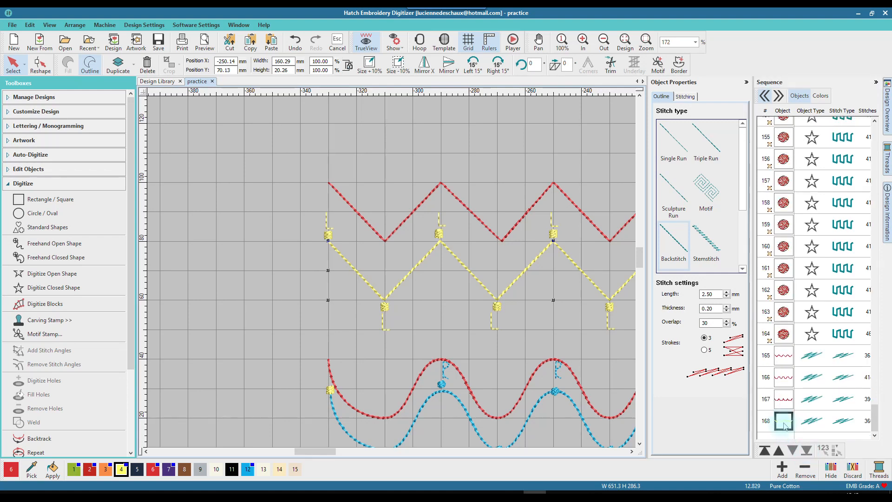
left_click(764, 451)
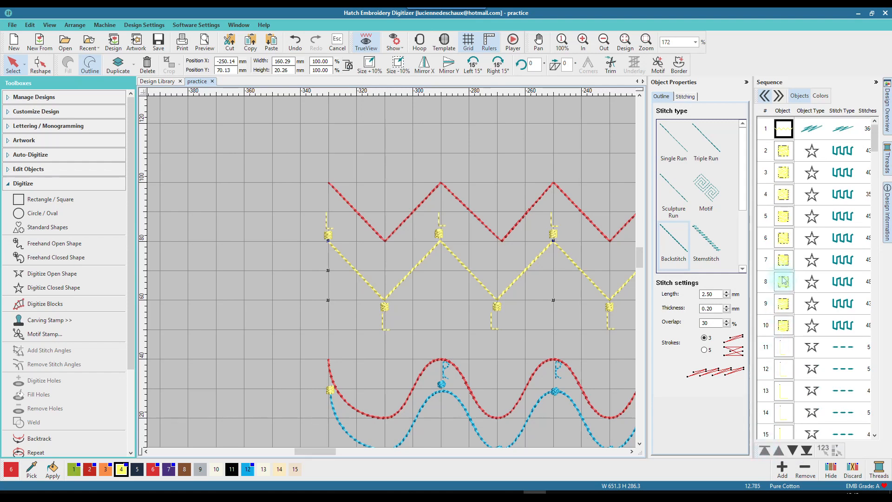
Step: Create a new blank design
scroll(392, 279, "down", 3)
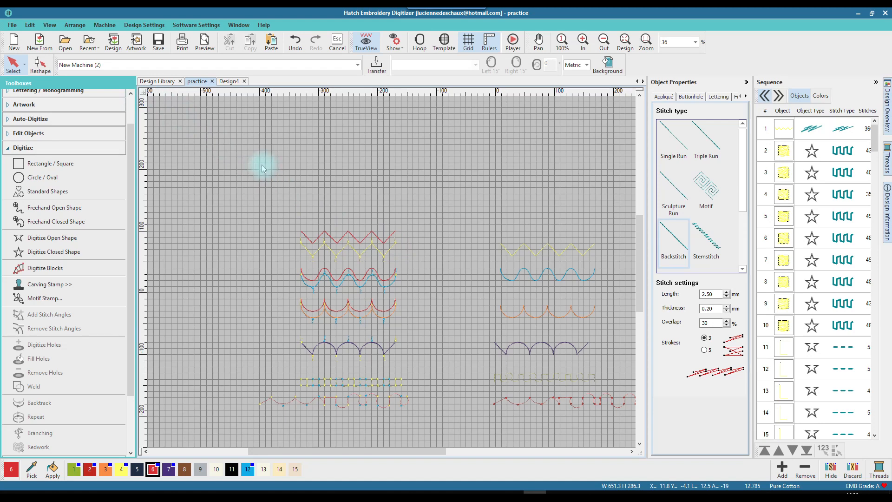
left_click(12, 25)
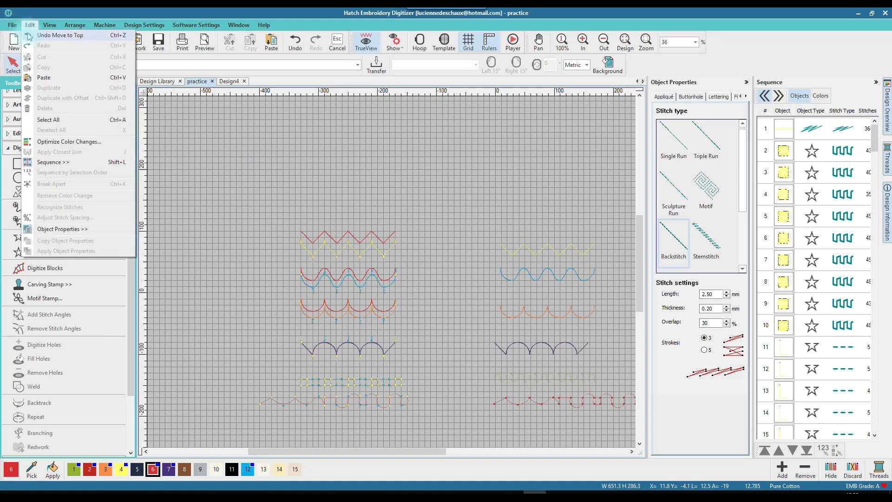
left_click(15, 40)
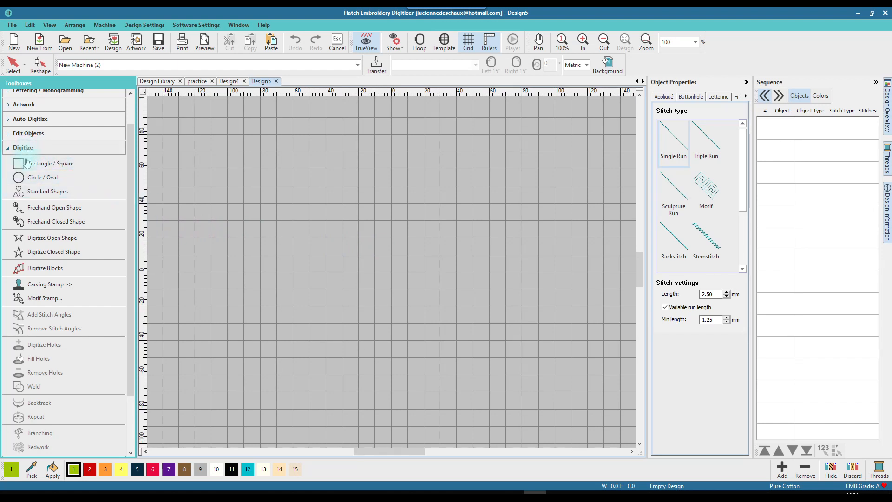
Step: Digitize a straight horizontal open shape about 170 mm long above the centre of the design
left_click(35, 238)
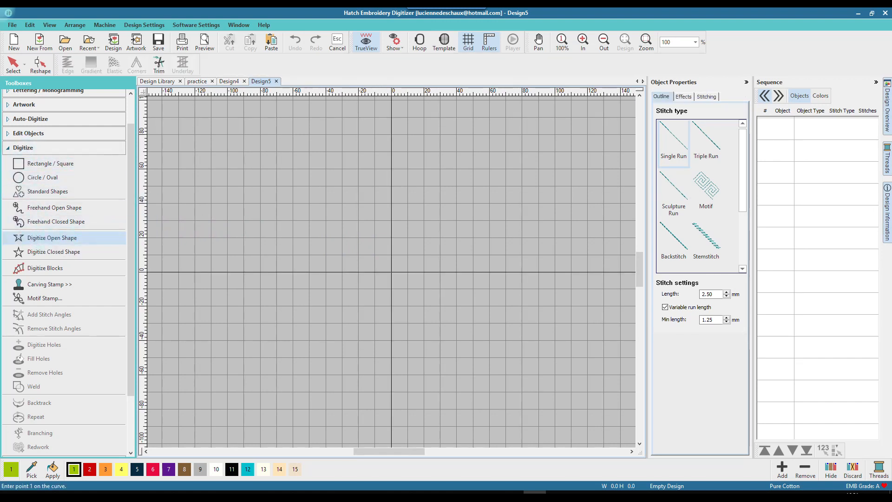
left_click(211, 219)
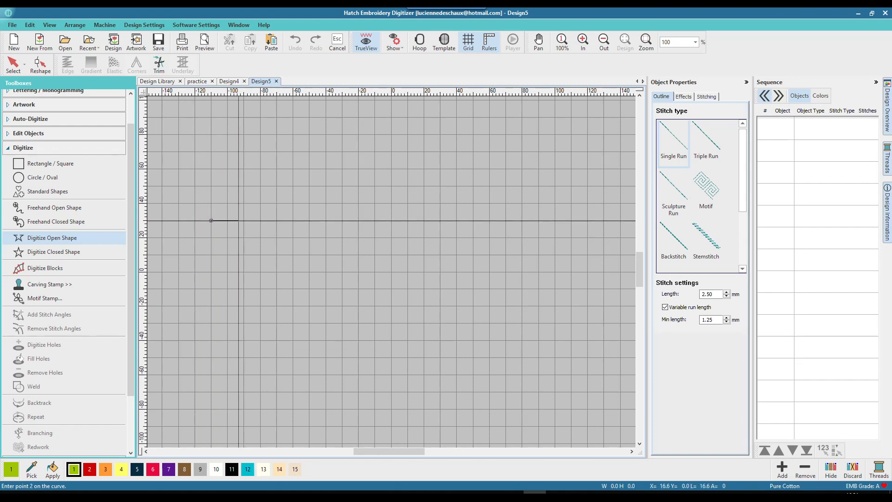
left_click(490, 220)
key("Return")
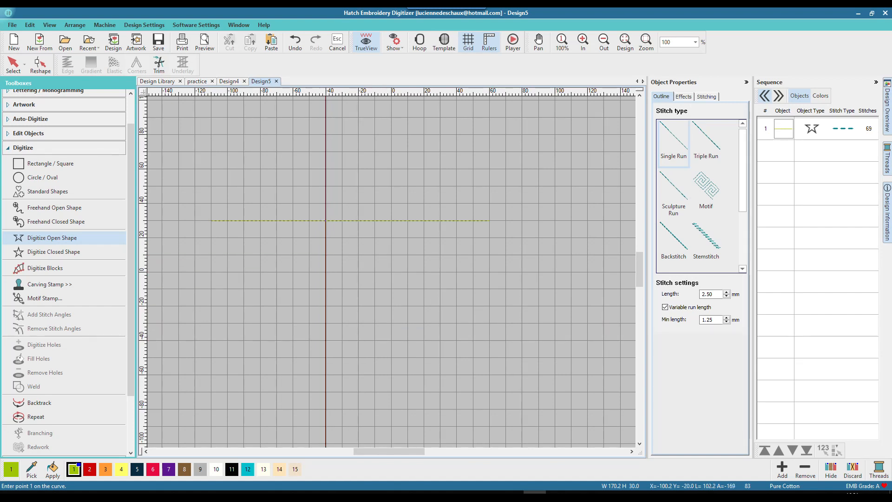
Step: Digitize a circle about 40 mm in diameter below the line as an open shape, using curve points that return to the start
scroll(325, 278, "up", 1)
left_click(389, 256)
left_click(430, 299)
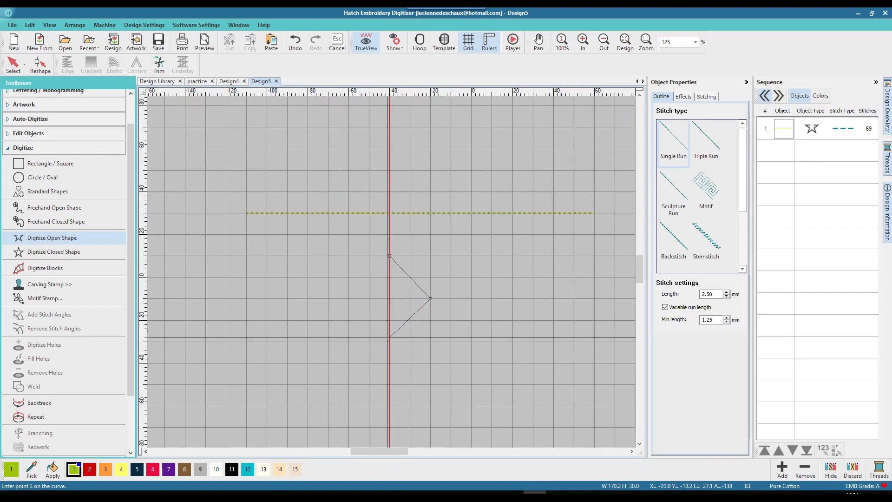
left_click(390, 342)
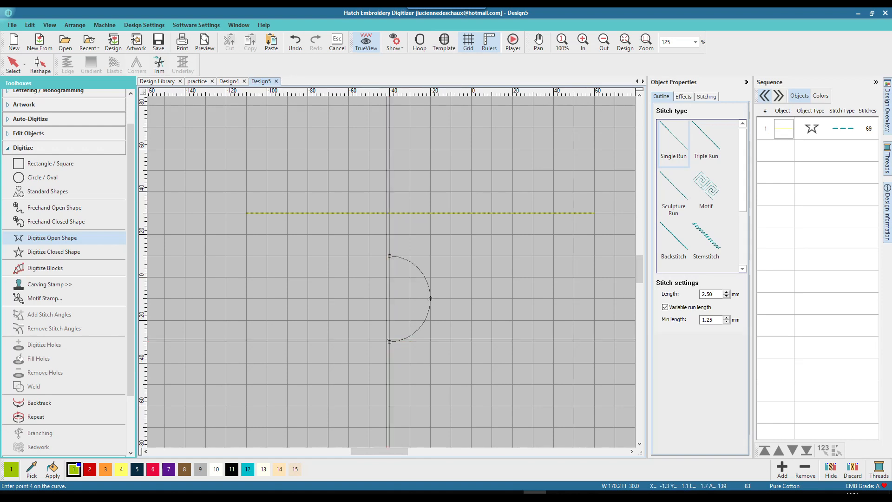
left_click(349, 299)
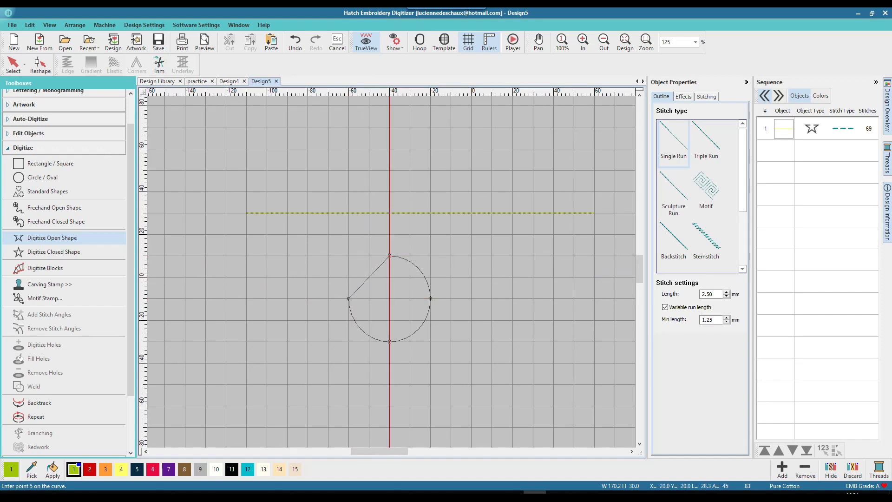
scroll(390, 256, "up", 5)
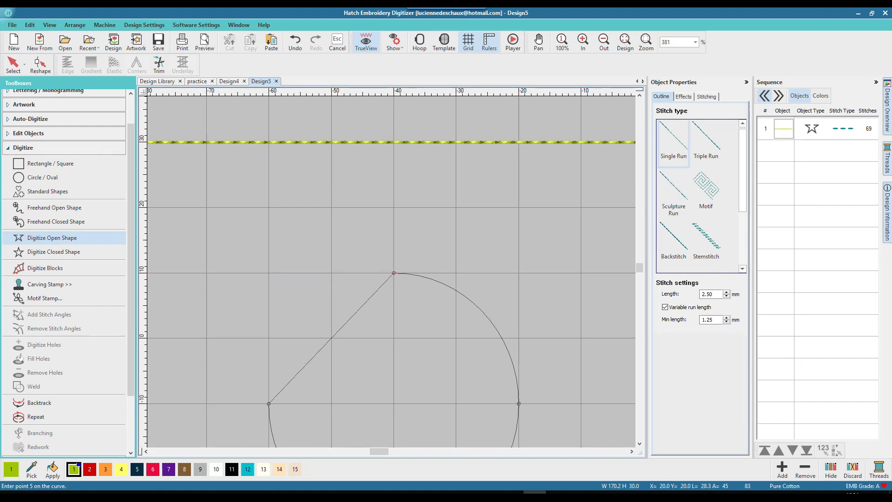
left_click(394, 273)
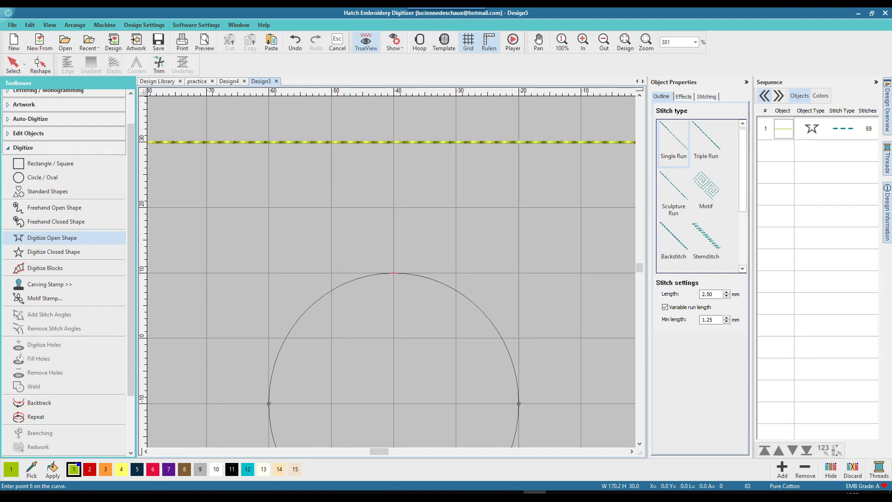
key("Return")
scroll(393, 272, "down", 4)
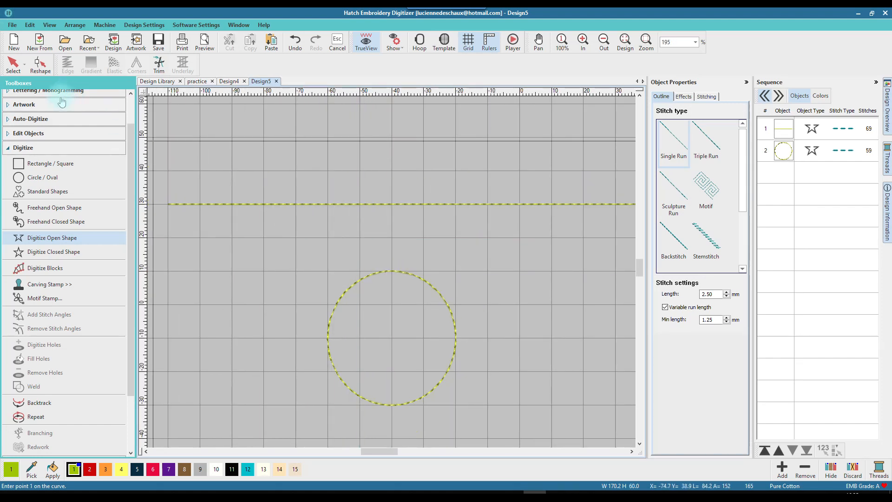
Step: Select the circle and scale it proportionally from its upper-right corner to 50 mm wide and high
left_click(16, 69)
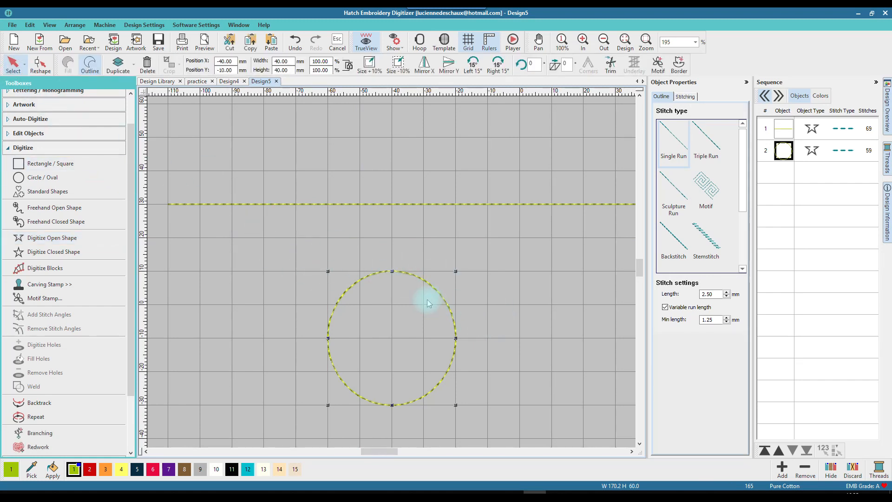
left_click(450, 297)
left_click(449, 298)
left_click_drag(456, 271, 503, 237)
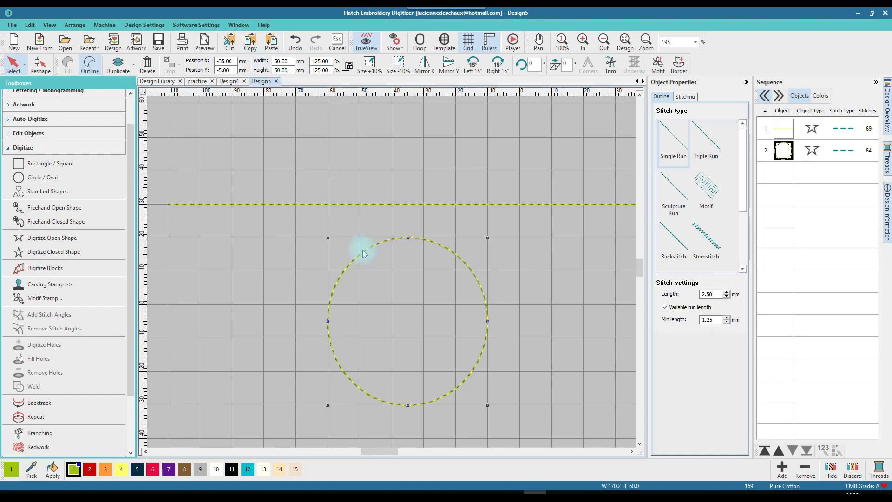
Step: Try resizing the circle to 50 mm wide and 60 mm high with its proportions unlocked, and undo the resize
double_click(293, 61)
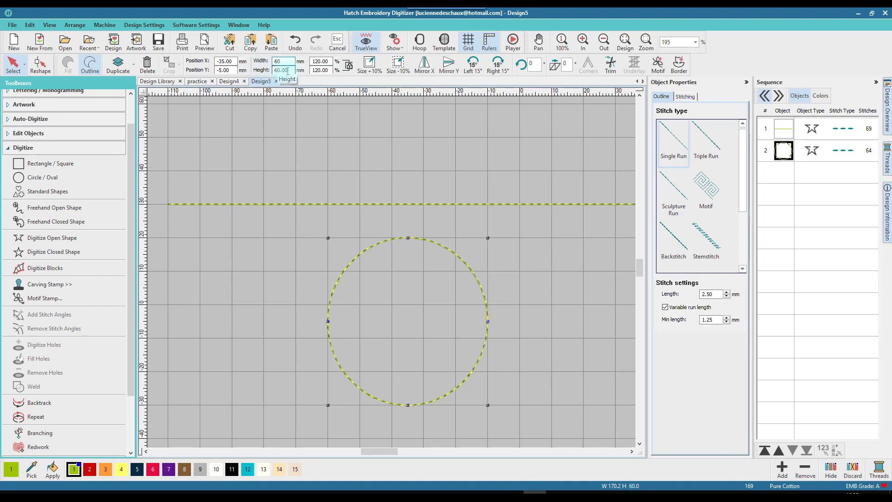
left_click(348, 67)
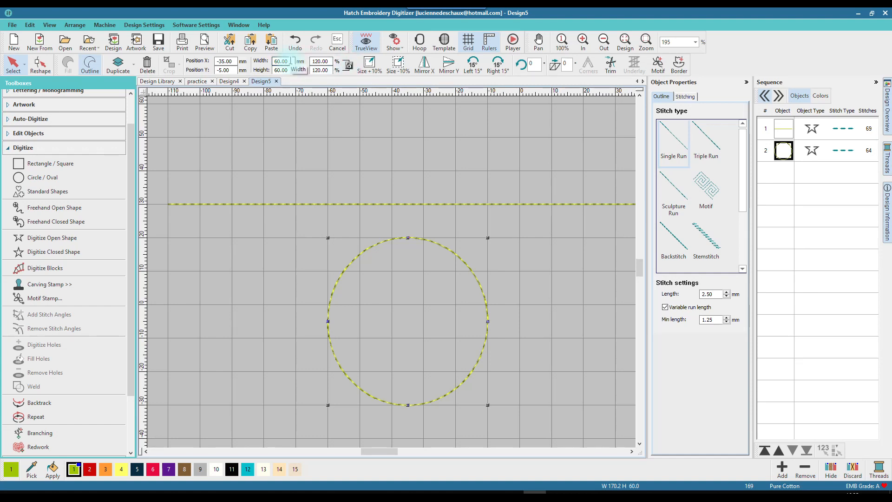
left_click_drag(289, 60, 261, 61)
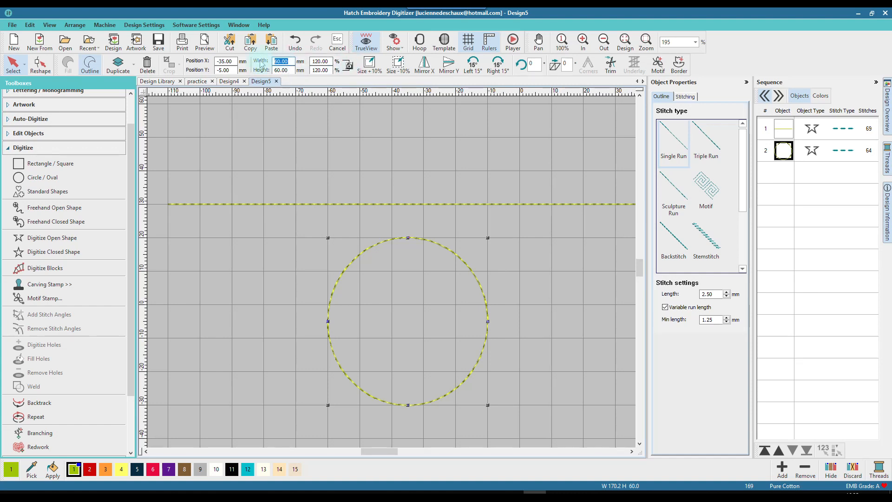
type("5")
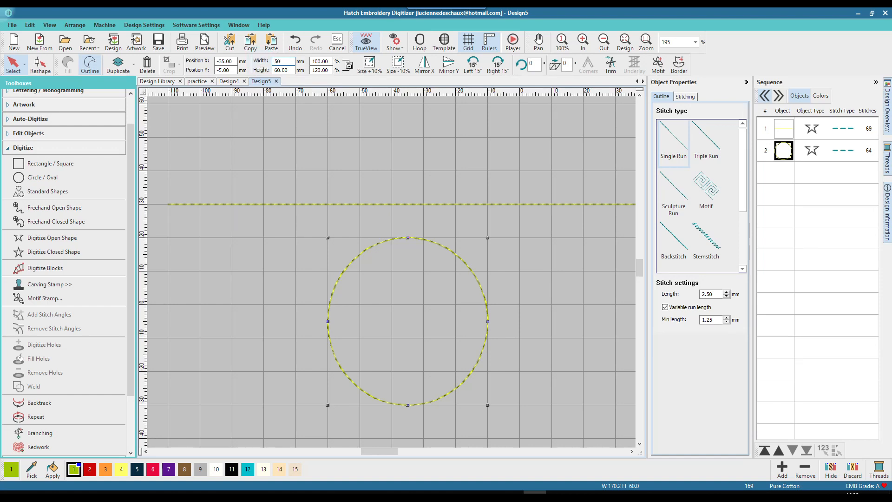
type("0")
key("Return")
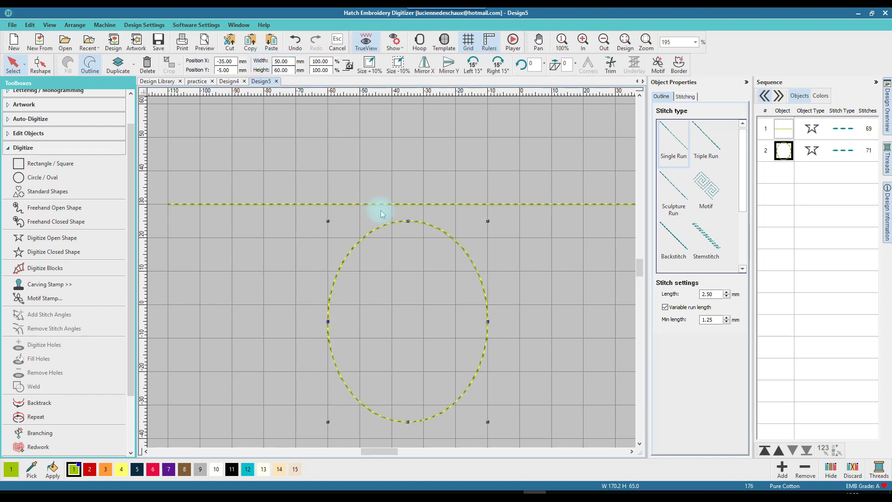
left_click(296, 44)
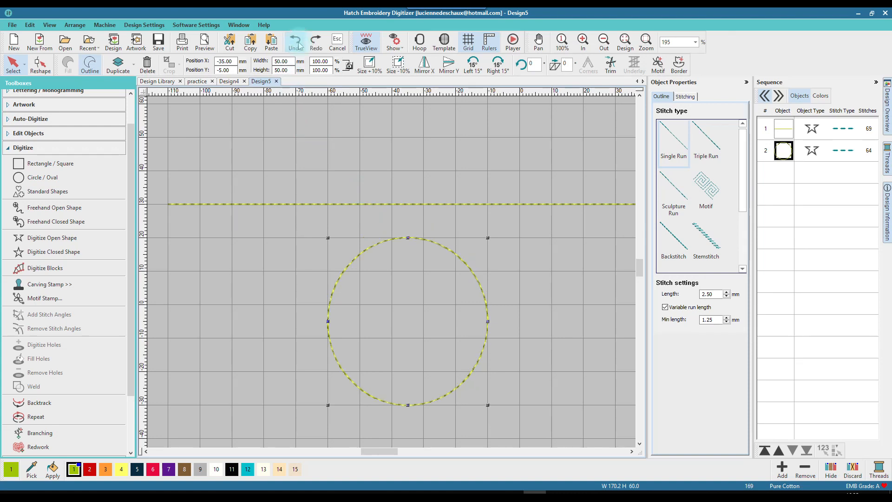
Step: Select the straight line and try the Sculpture Run, Backstitch and Stemstitch outline types on it
left_click(540, 310)
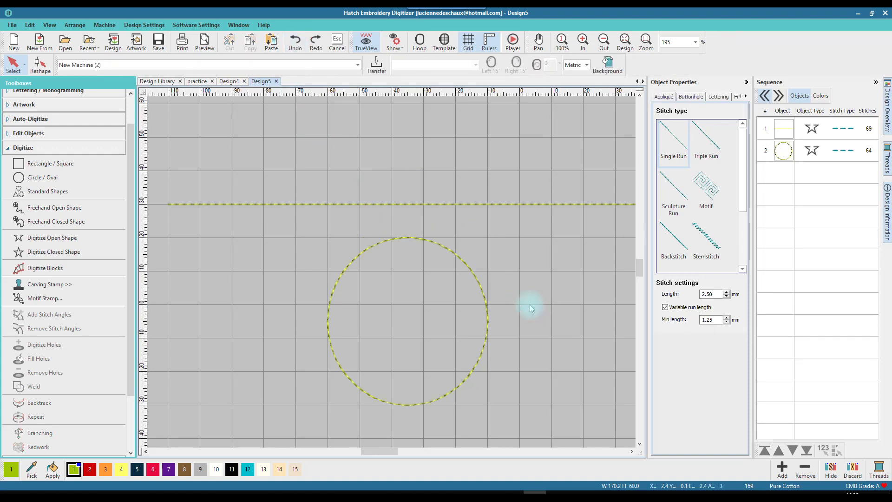
left_click(363, 205)
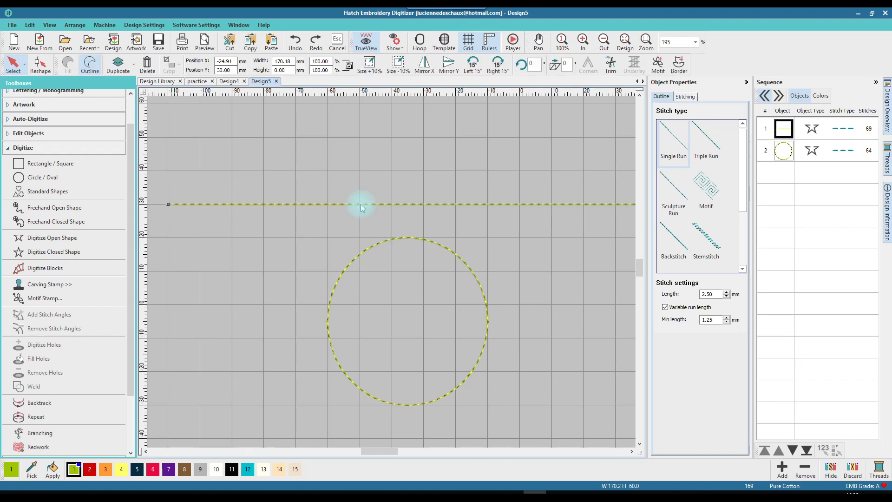
scroll(412, 203, "down", 1)
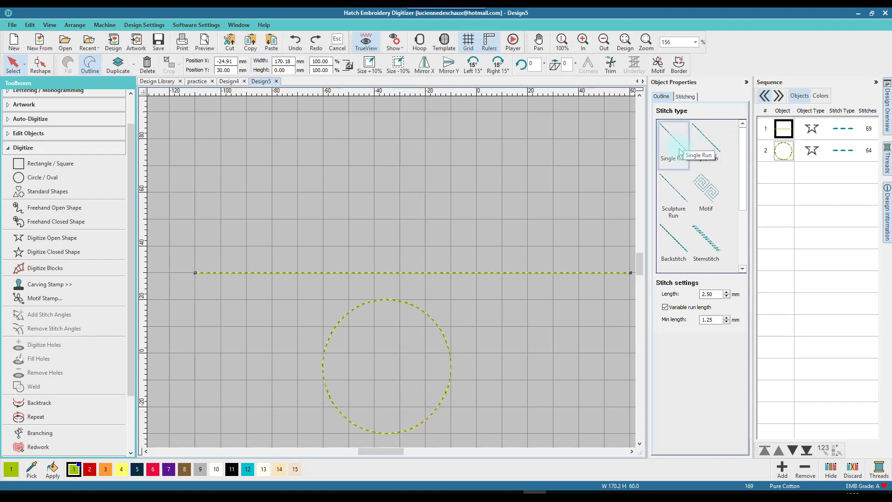
left_click(679, 201)
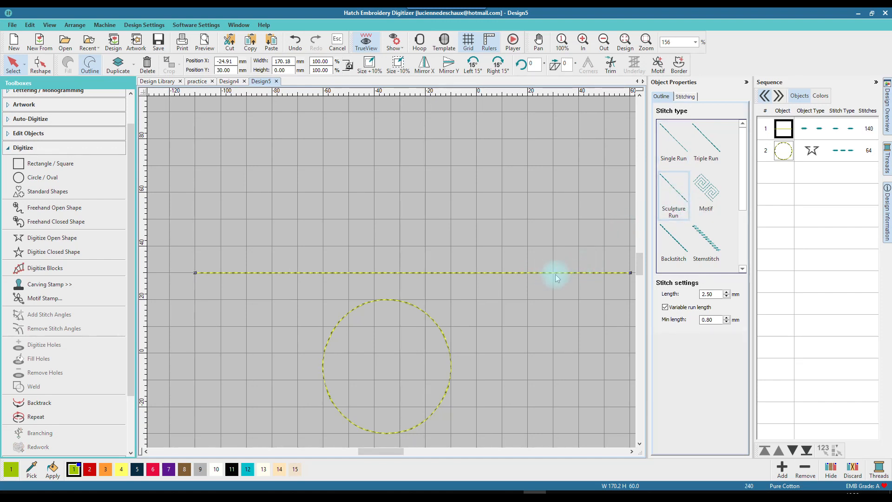
left_click(671, 241)
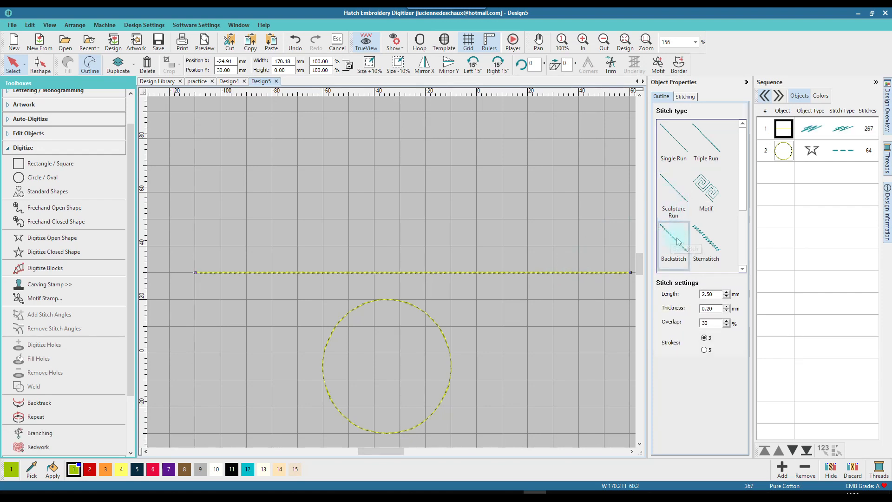
left_click(706, 239)
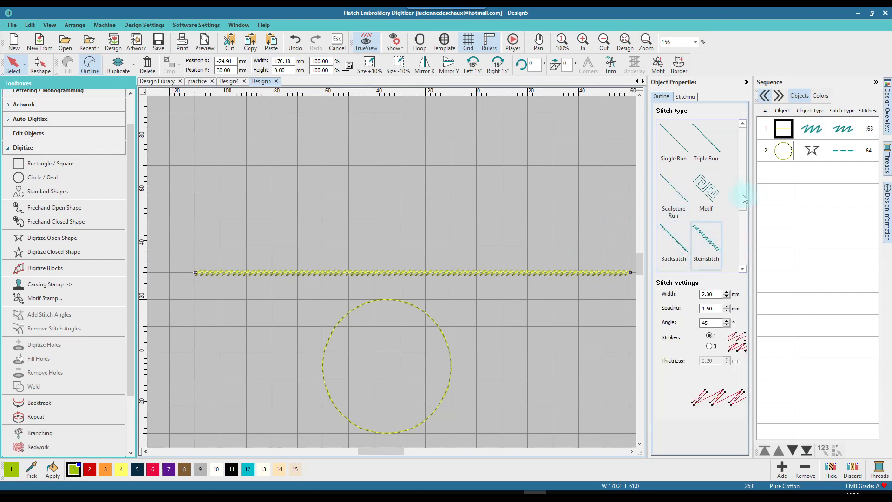
Step: Try the Zigzag, Satin, 3D Satin and Blanket outline types on the straight line
scroll(743, 194, "down", 2)
left_click(675, 200)
left_click(706, 193)
left_click(673, 242)
left_click(705, 239)
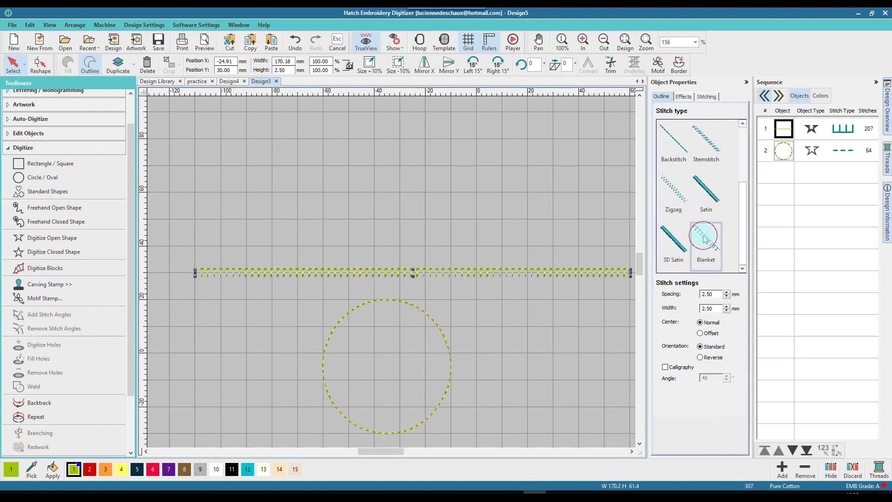
Step: Give the straight line a Motif outline with the Circle01 pattern from the Single Motifs category
left_click_drag(743, 223, 749, 173)
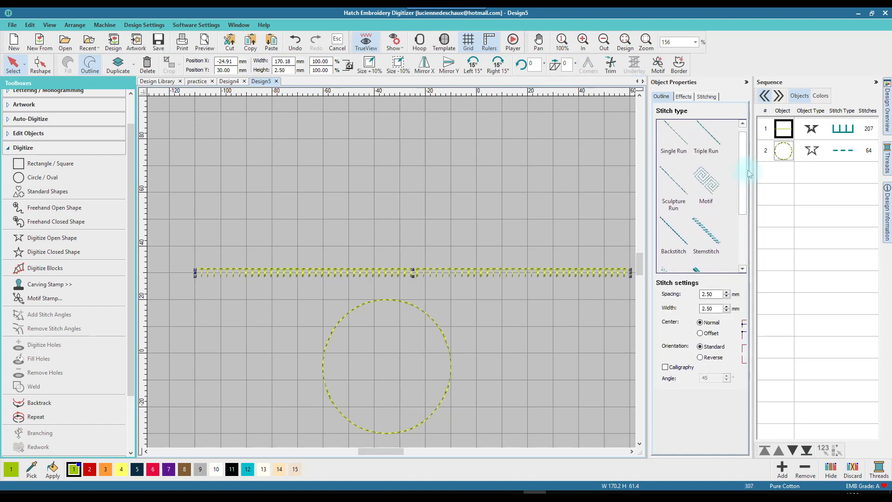
left_click(709, 184)
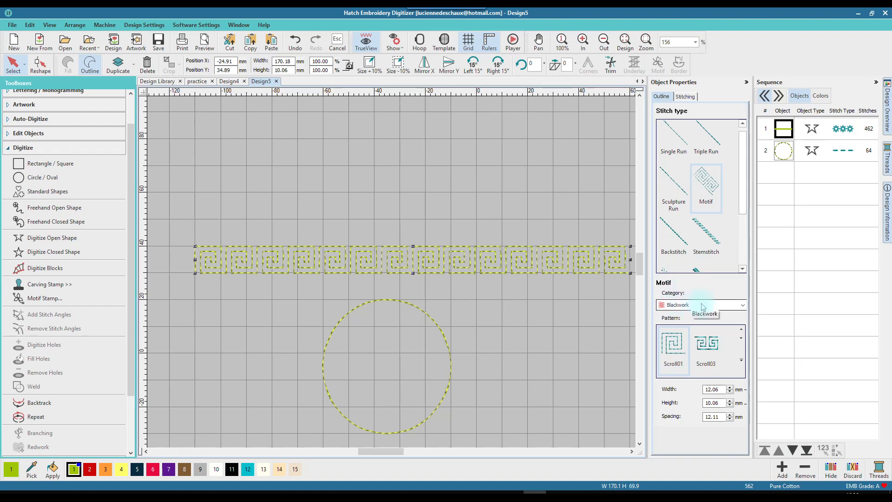
left_click(743, 306)
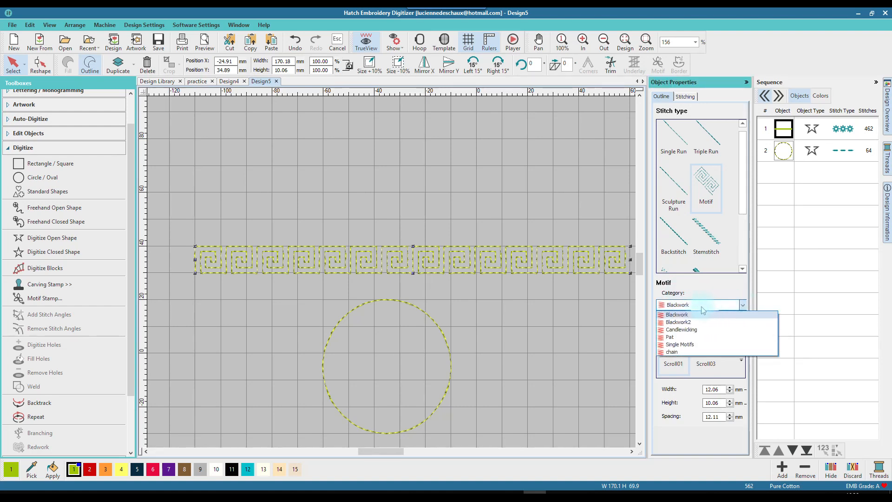
left_click(682, 346)
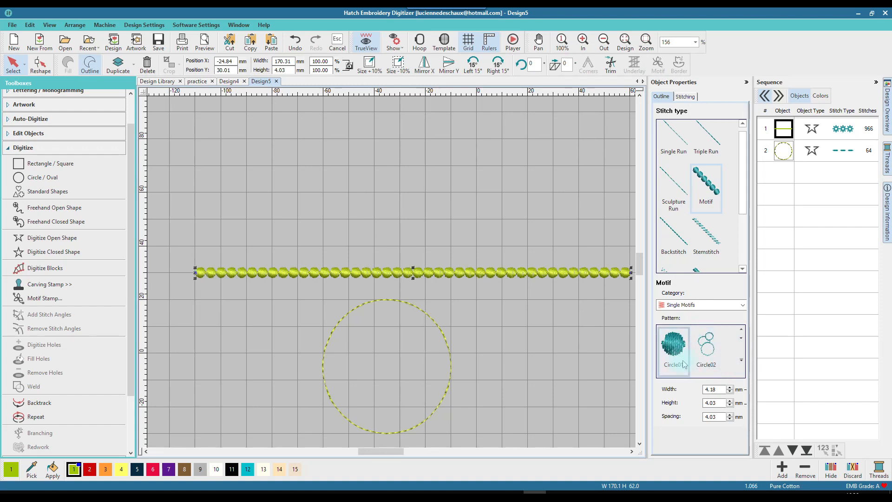
Step: Browse the enlarged pattern gallery of single motifs and apply the Block11 pattern to the line
left_click(743, 363)
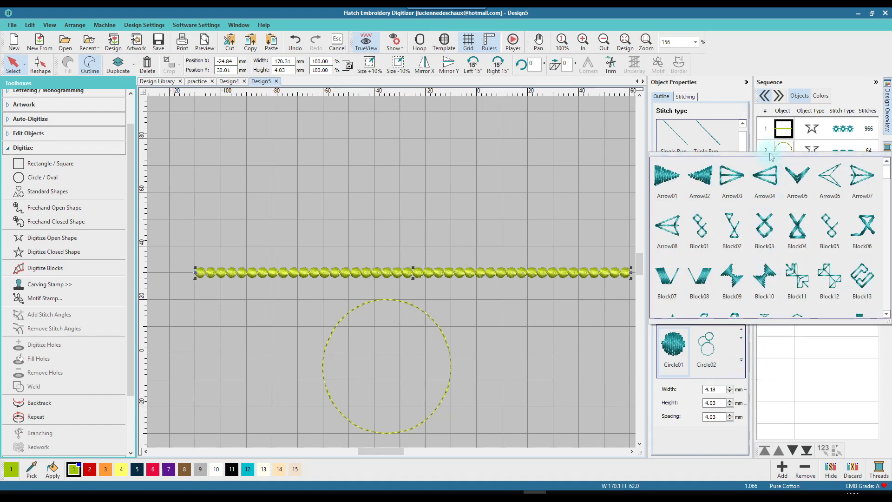
left_click_drag(758, 153, 572, 45)
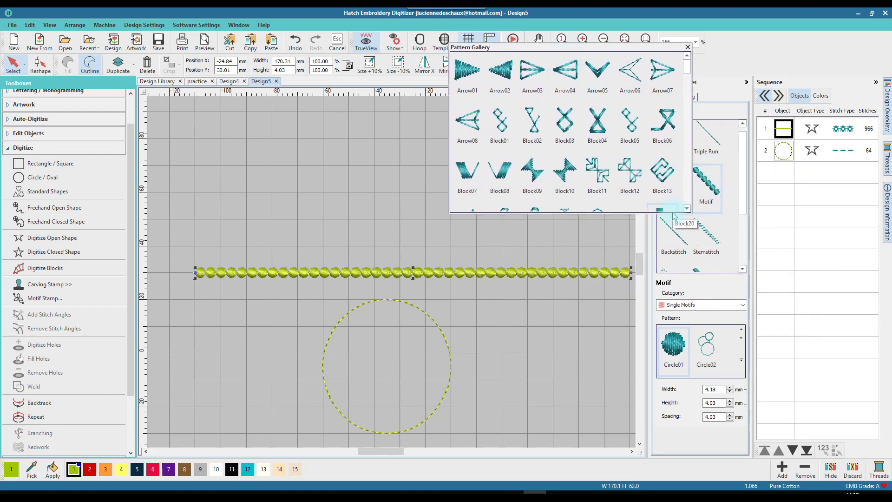
left_click_drag(673, 215, 673, 249)
scroll(691, 69, "down", 6)
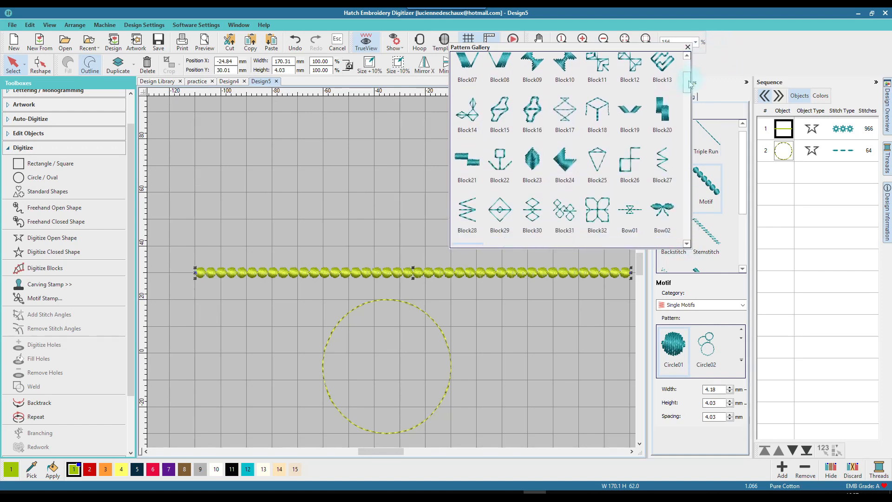
scroll(691, 84, "up", 6)
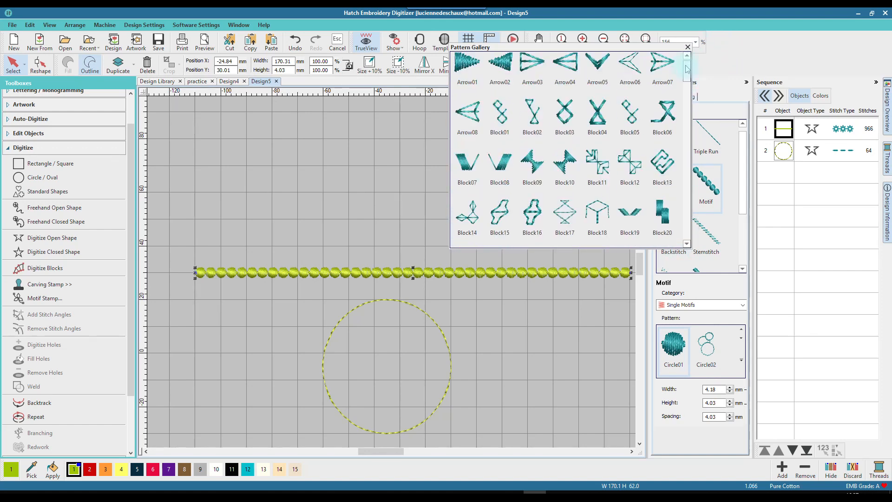
left_click(471, 78)
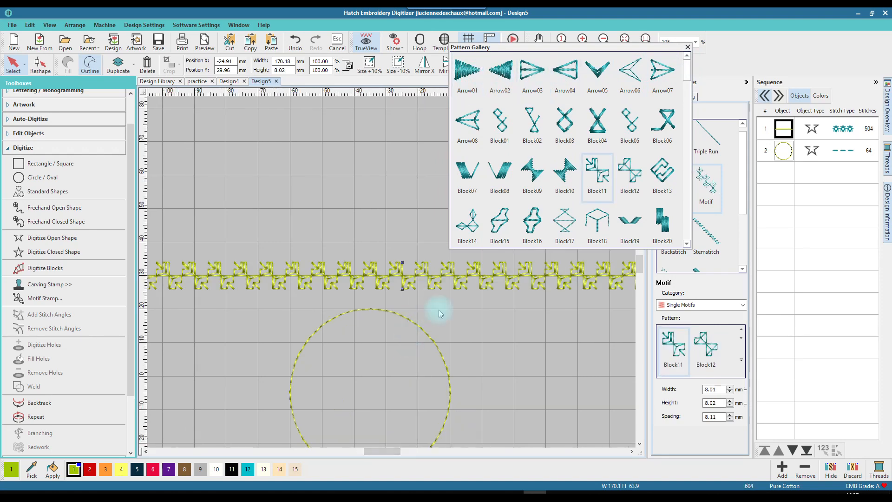
Step: Move the circle and enlarge it to about 64 mm across, and recolor it with turquoise palette color 12
scroll(438, 310, "down", 1)
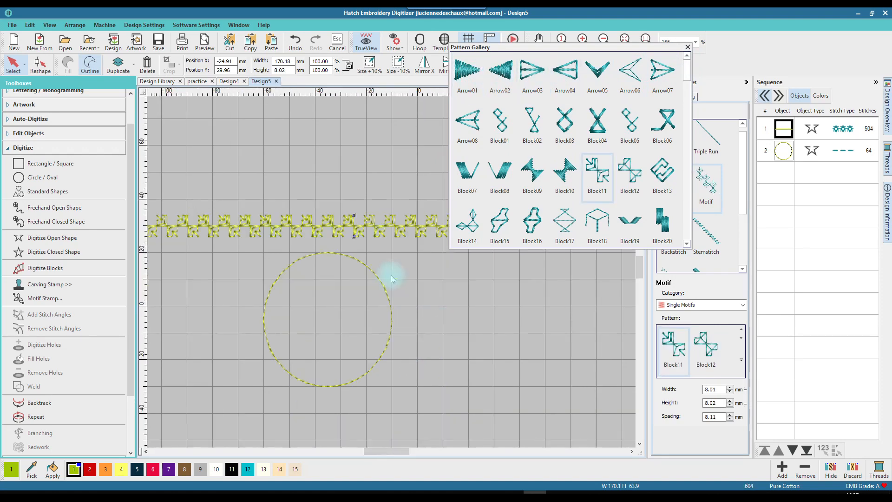
left_click(349, 255)
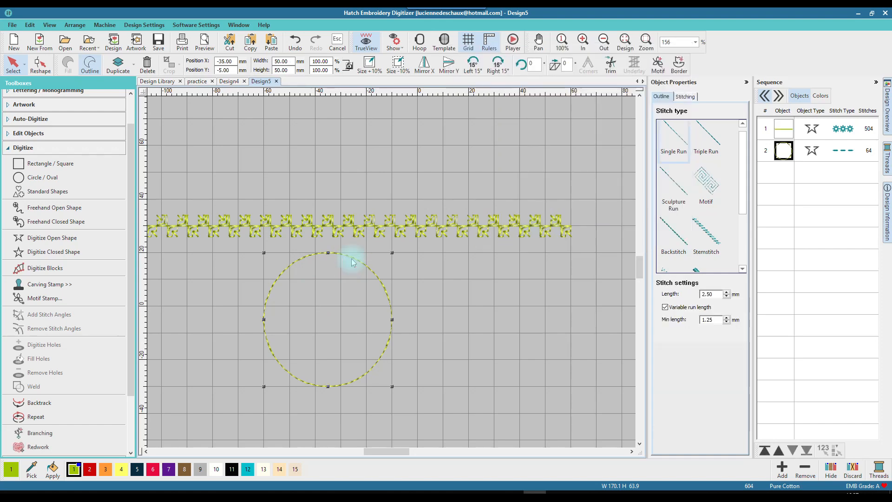
left_click_drag(349, 256, 468, 261)
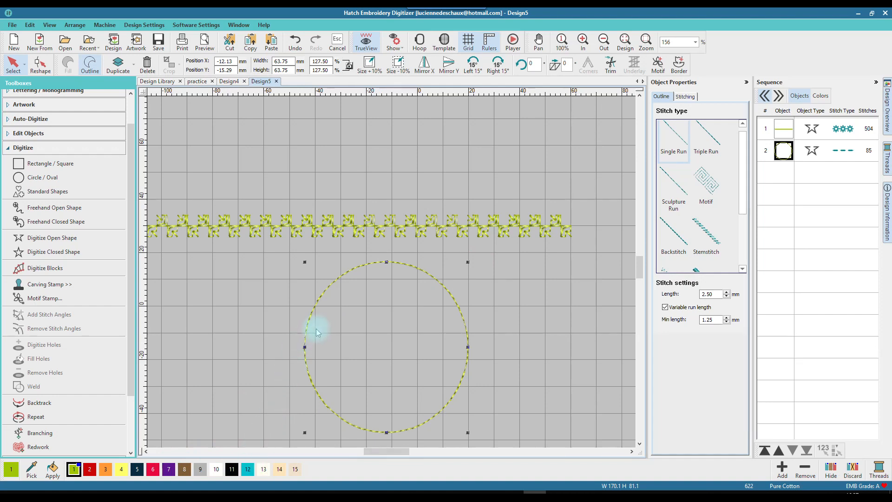
left_click(249, 470)
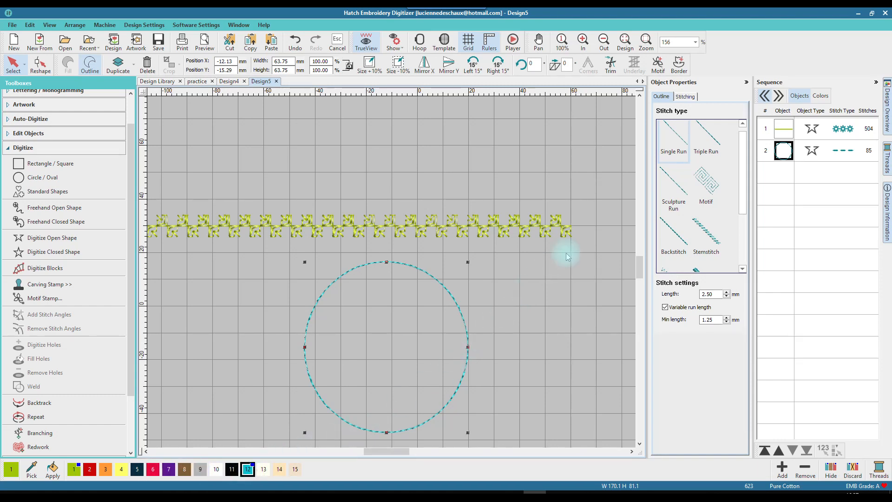
Step: Add the Isacord 40 threads 2300 Bright Ruby and 2220 Tropicana from the thread chart to the design palette
left_click(888, 161)
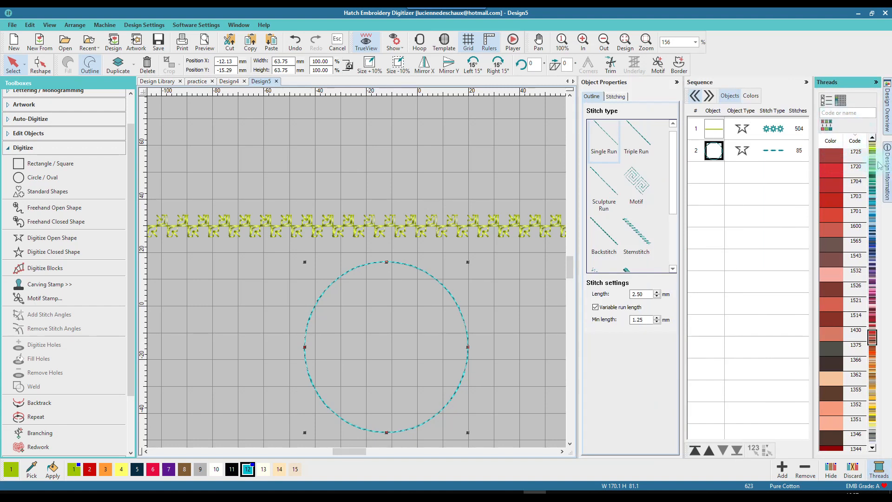
left_click_drag(874, 342, 874, 299)
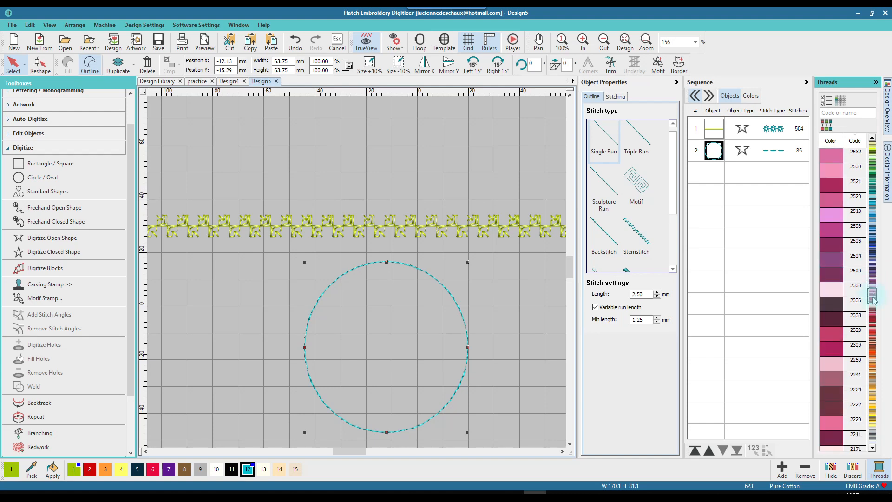
double_click(831, 351)
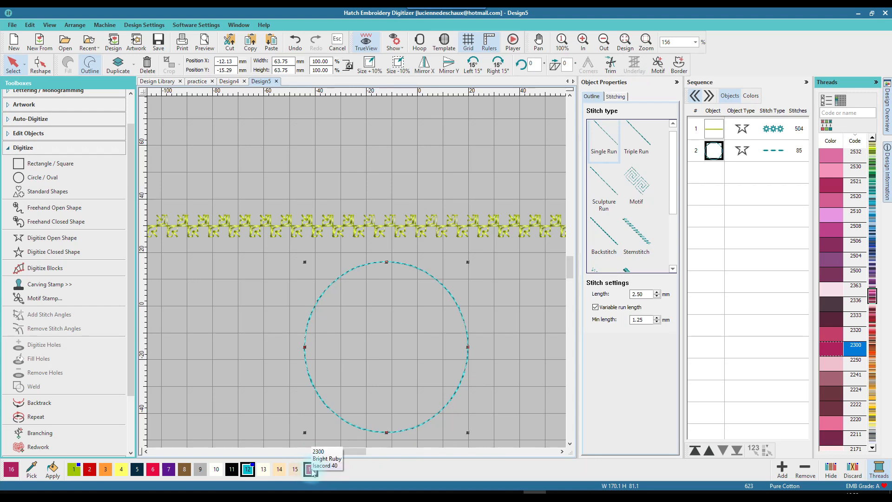
double_click(829, 426)
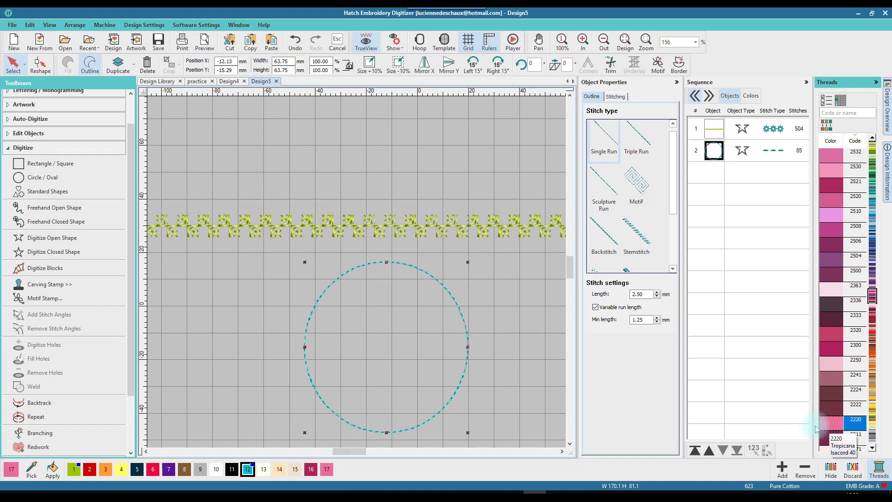
Step: Try Tropicana on the circle, settle on Bright Ruby as its color, and deselect it
left_click(496, 385)
left_click(463, 371)
left_click(326, 469)
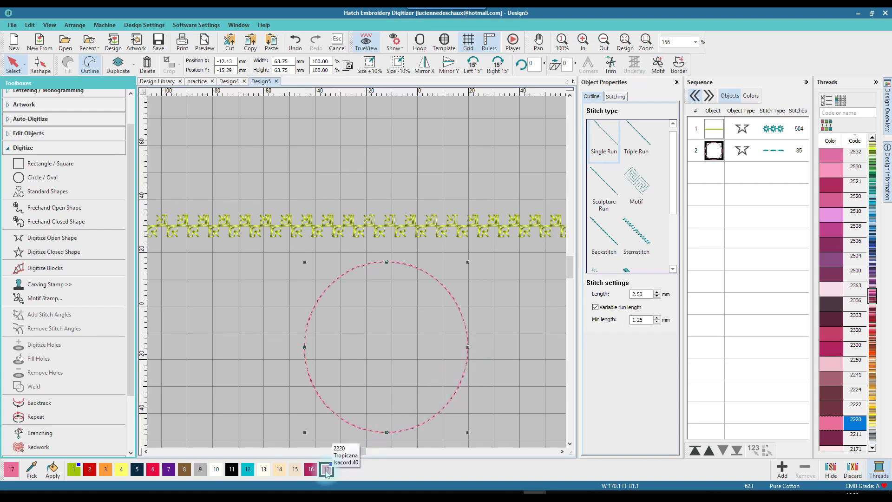
left_click(313, 470)
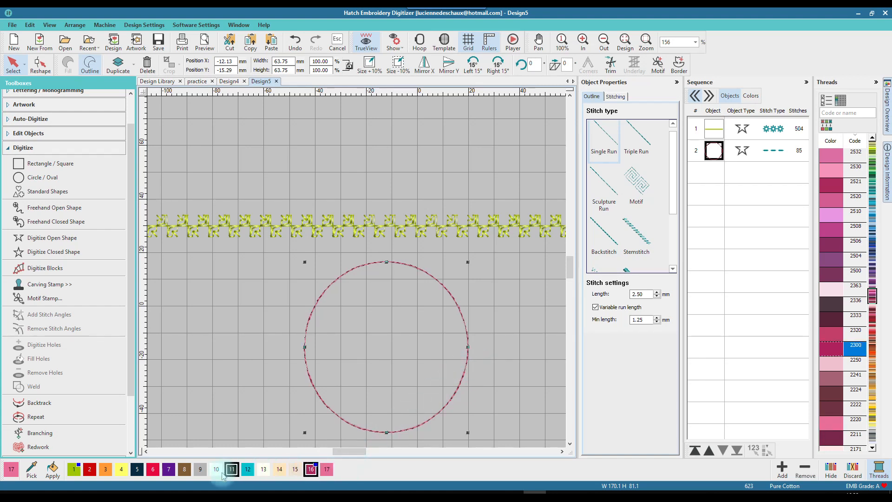
left_click(489, 359)
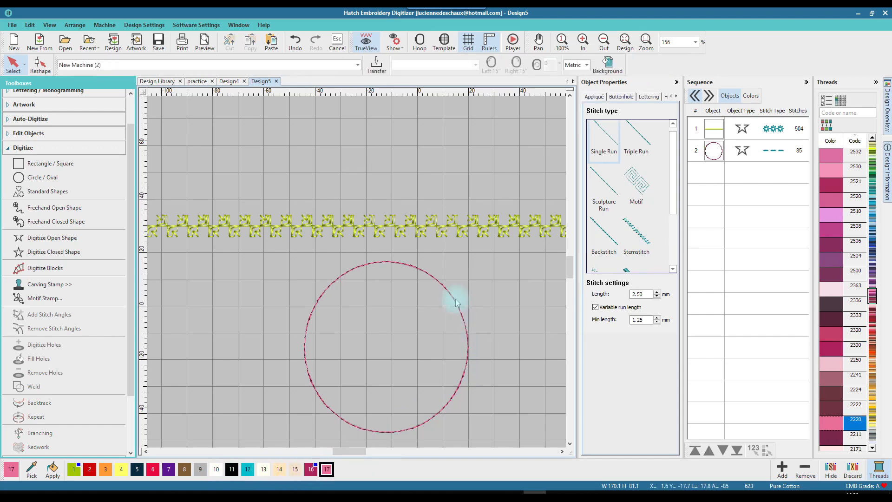
Step: Give the circle a Motif outline using the Single Motifs category
scroll(357, 287, "down", 1)
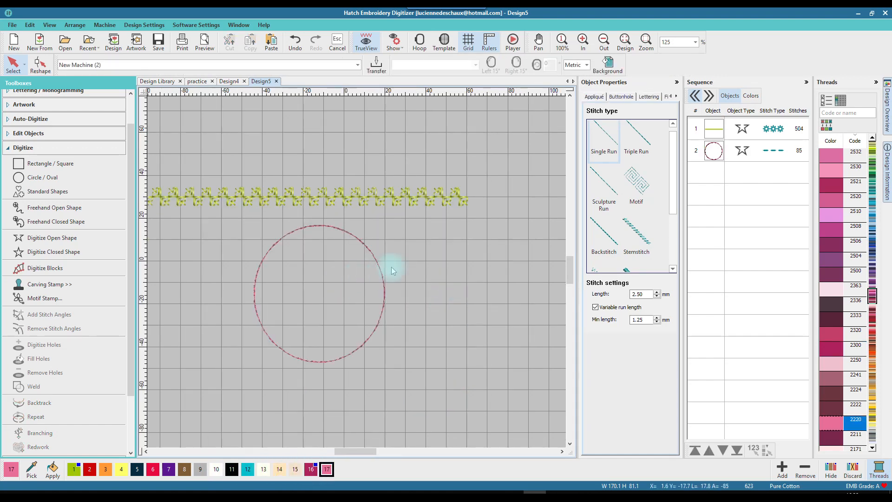
left_click(384, 269)
left_click(636, 186)
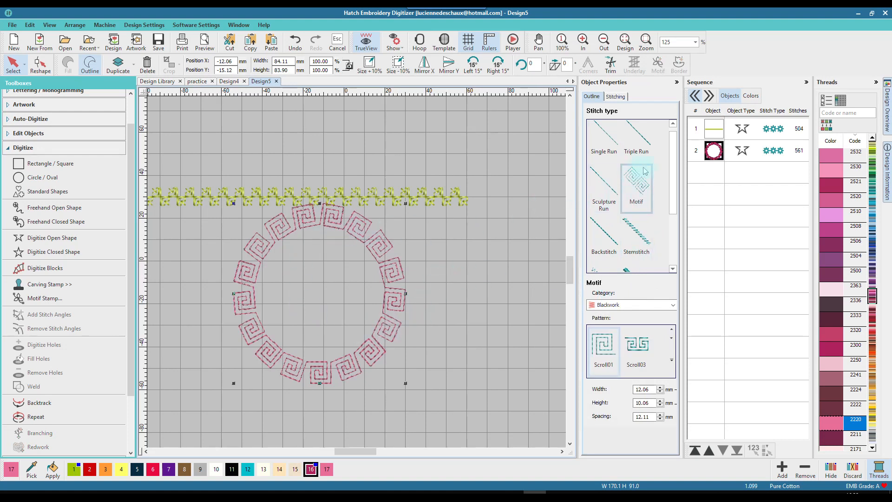
left_click(672, 305)
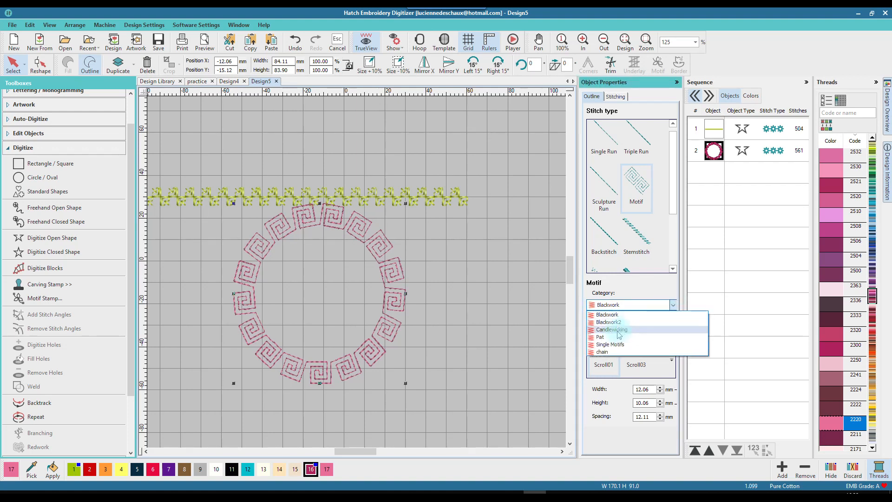
left_click(612, 344)
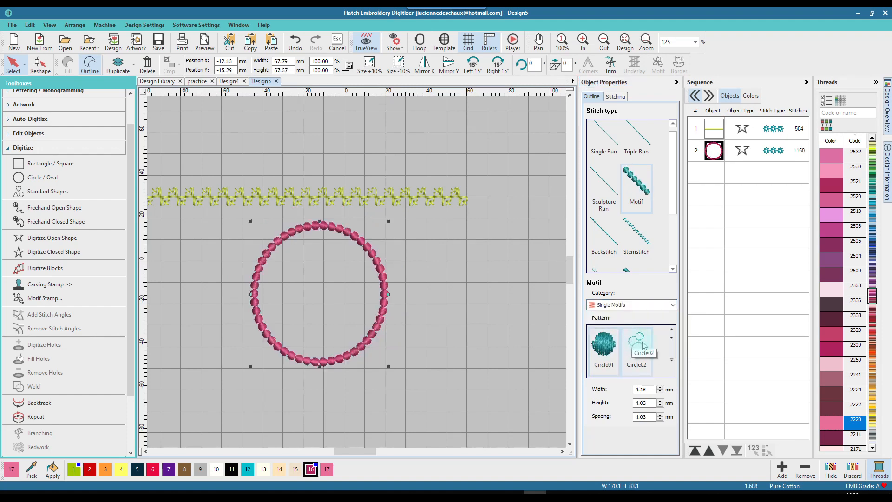
Step: Browse the expanded gallery of single motifs and apply the Cross11 pattern to the circle
left_click(671, 360)
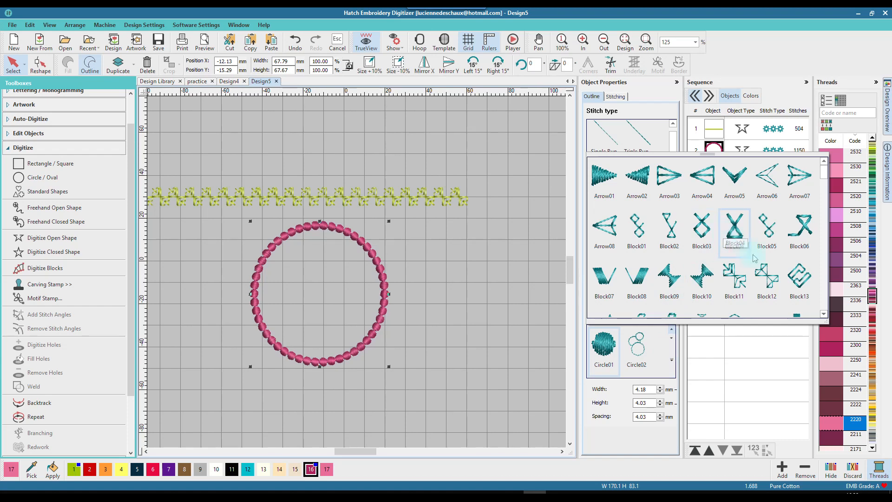
scroll(788, 286, "down", 3)
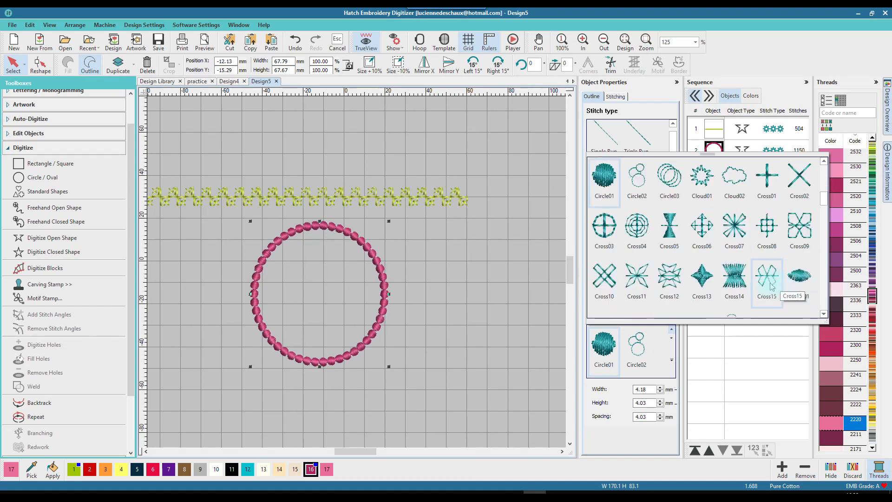
scroll(628, 281, "down", 10)
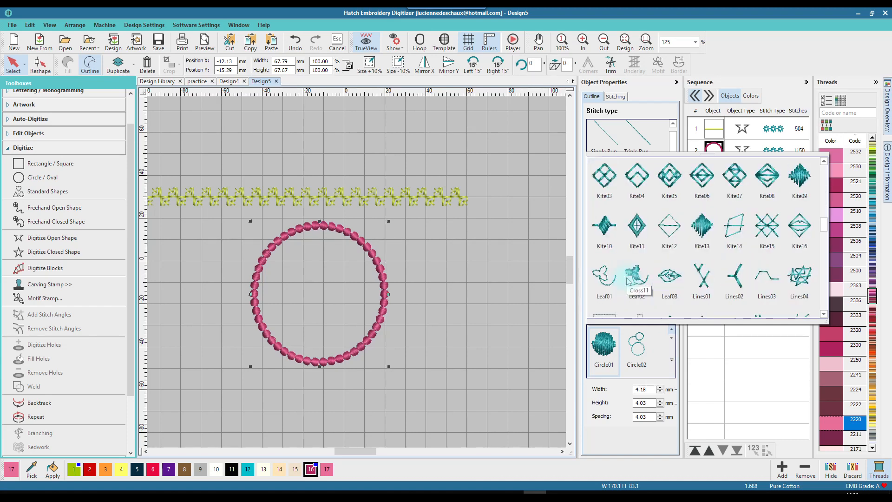
scroll(625, 285, "down", 5)
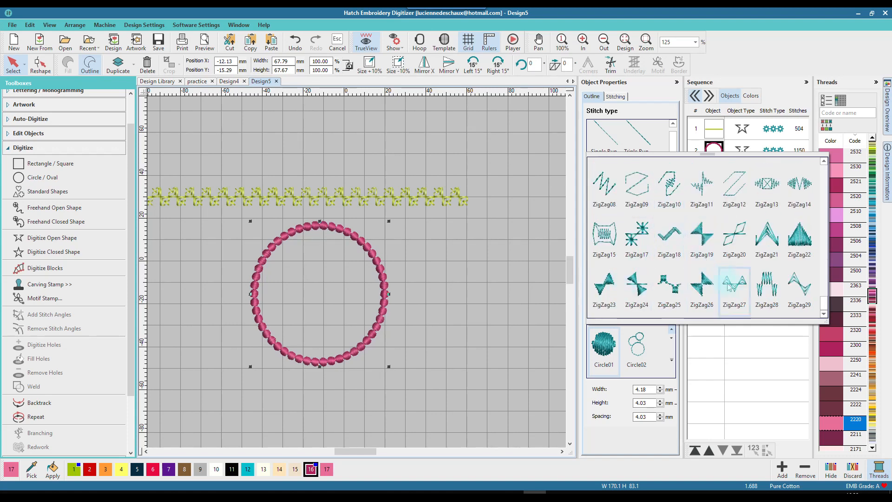
scroll(779, 260, "up", 5)
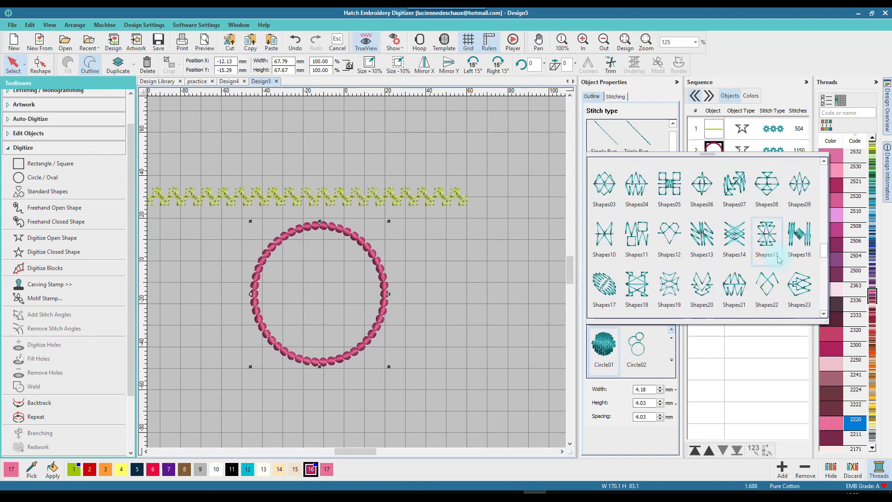
left_click(702, 186)
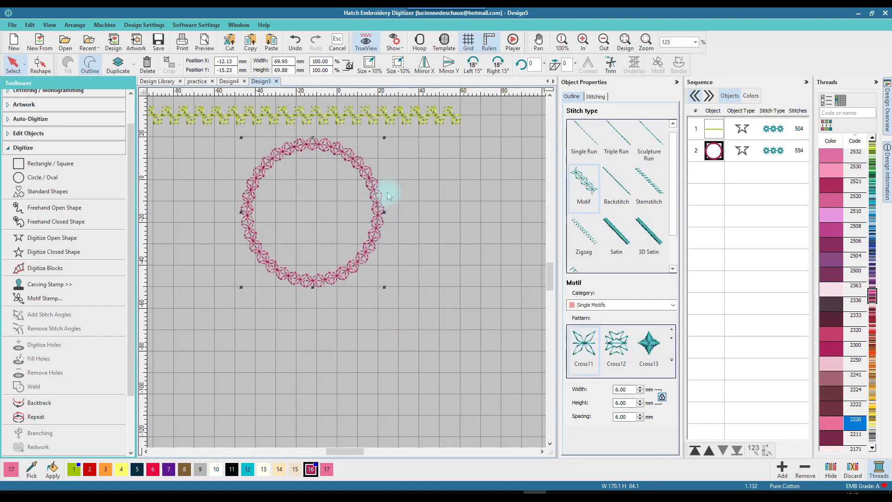